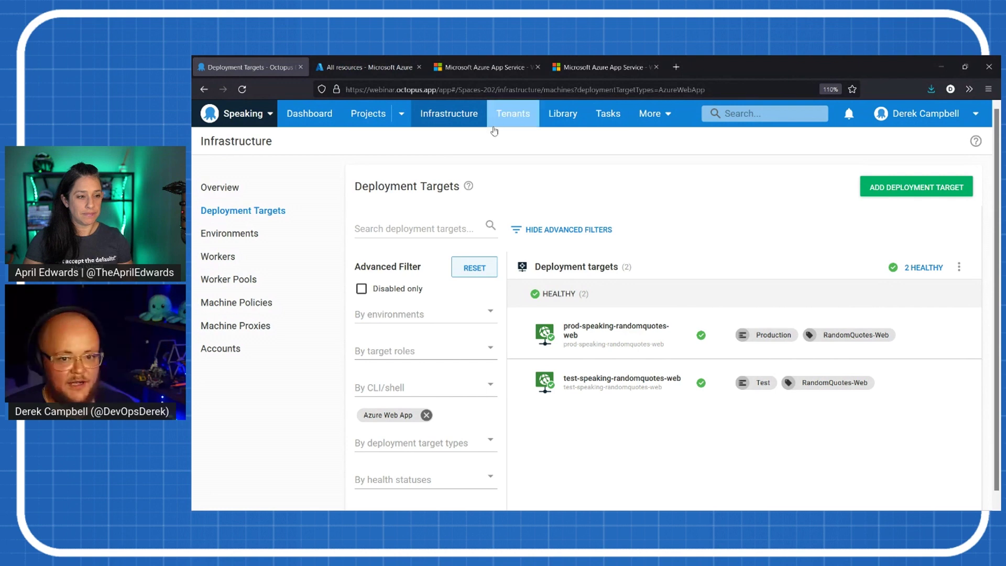
Go to the Dashboard and open the RandomQuotes project
left_click(563, 113)
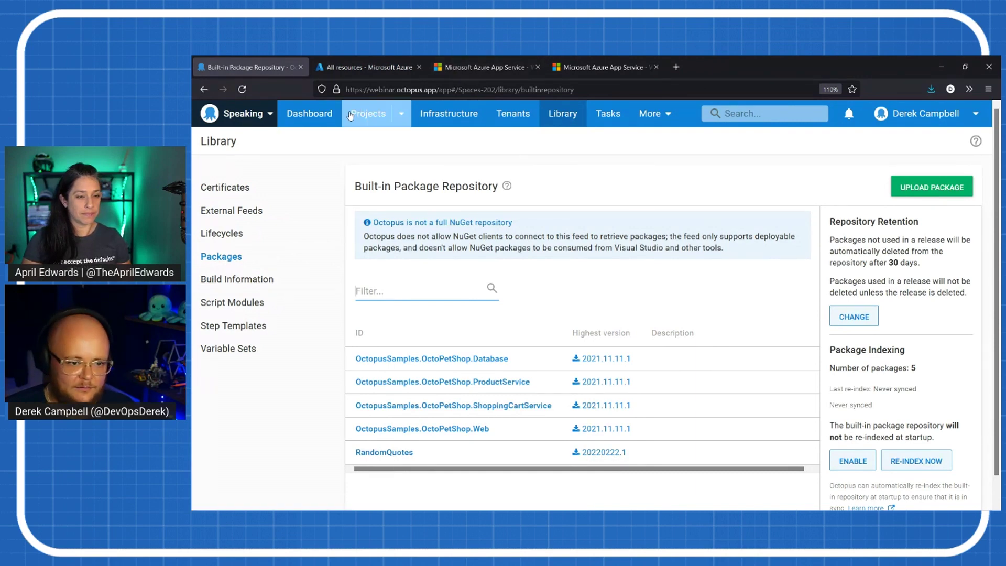
left_click(314, 116)
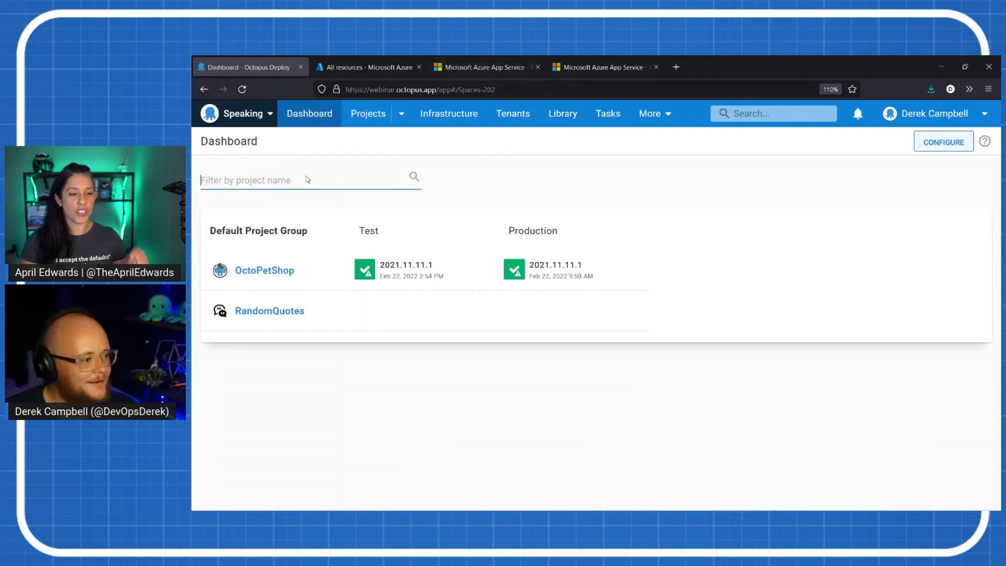
left_click(289, 318)
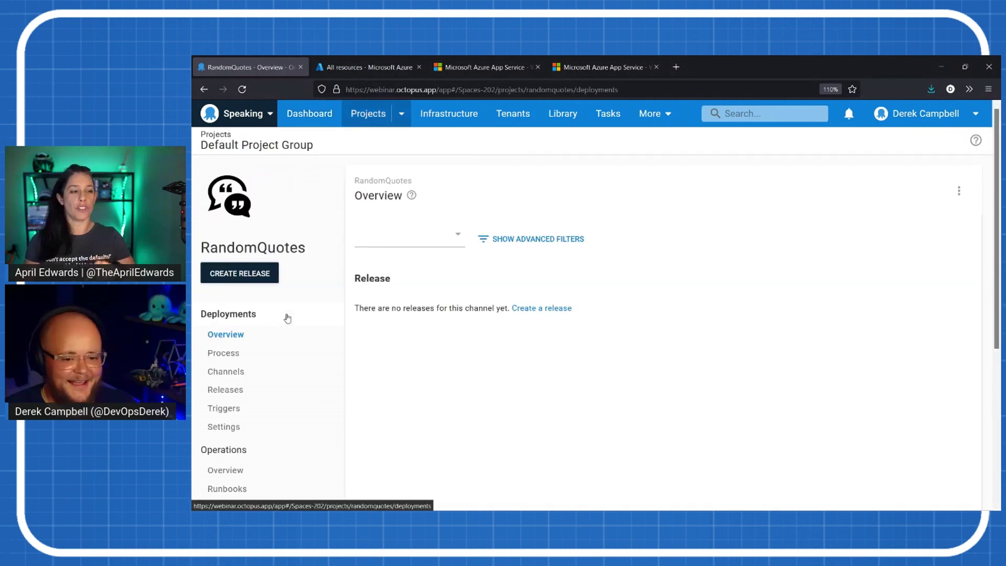
Create a RandomQuotes release, changing version 0.0.1 to 20220222.1, and save it
left_click(251, 276)
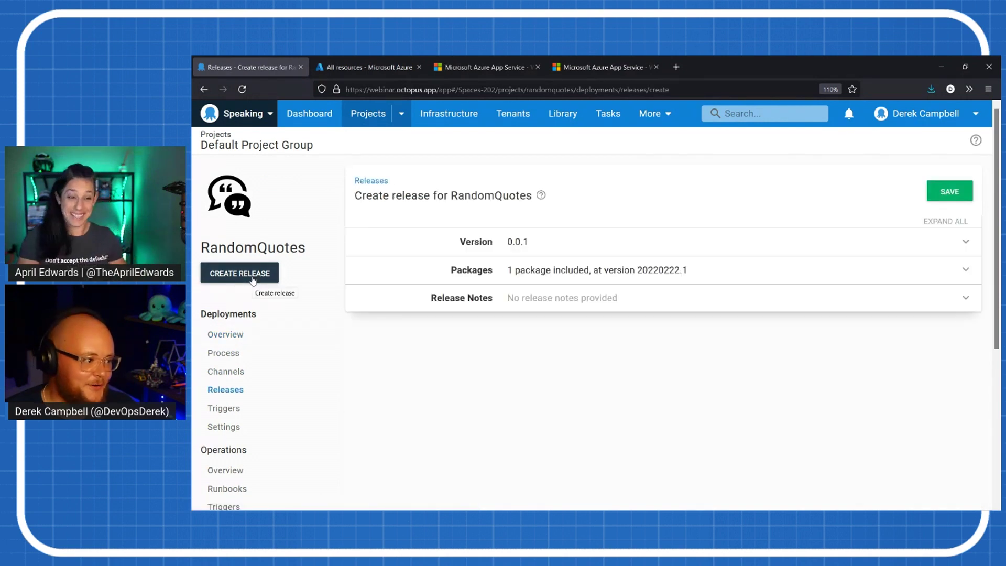
left_click(630, 247)
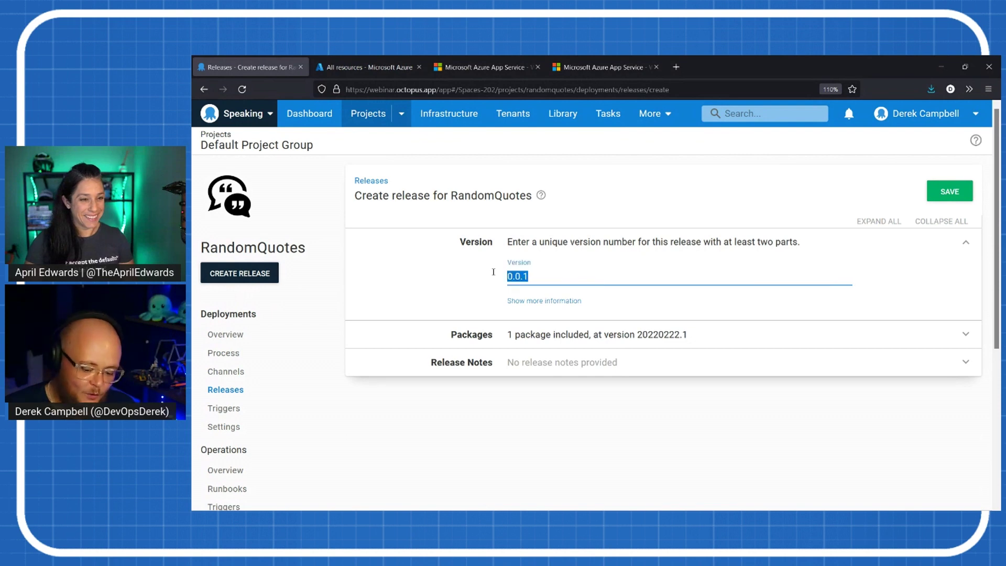
key("BackSpace")
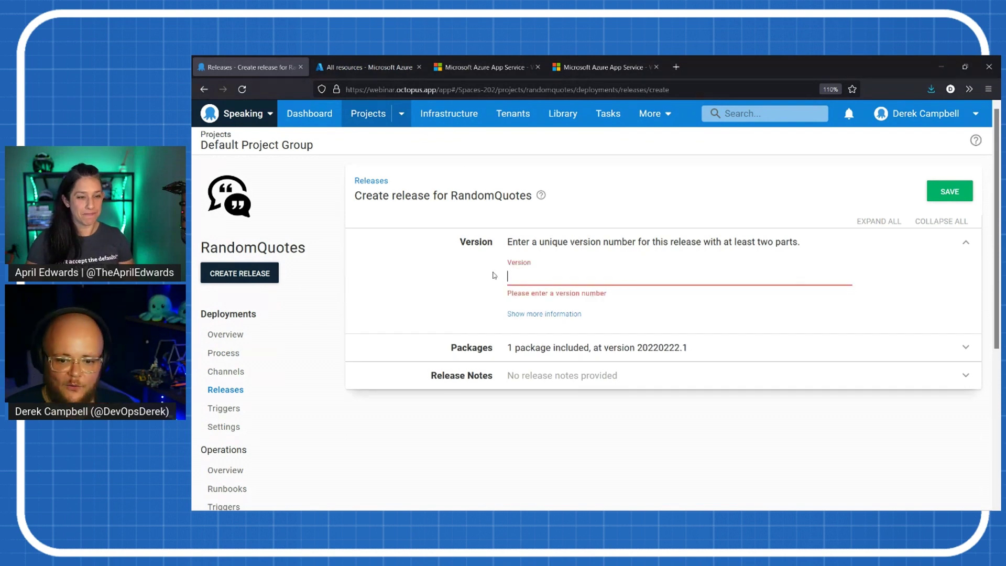
type("20220222.1")
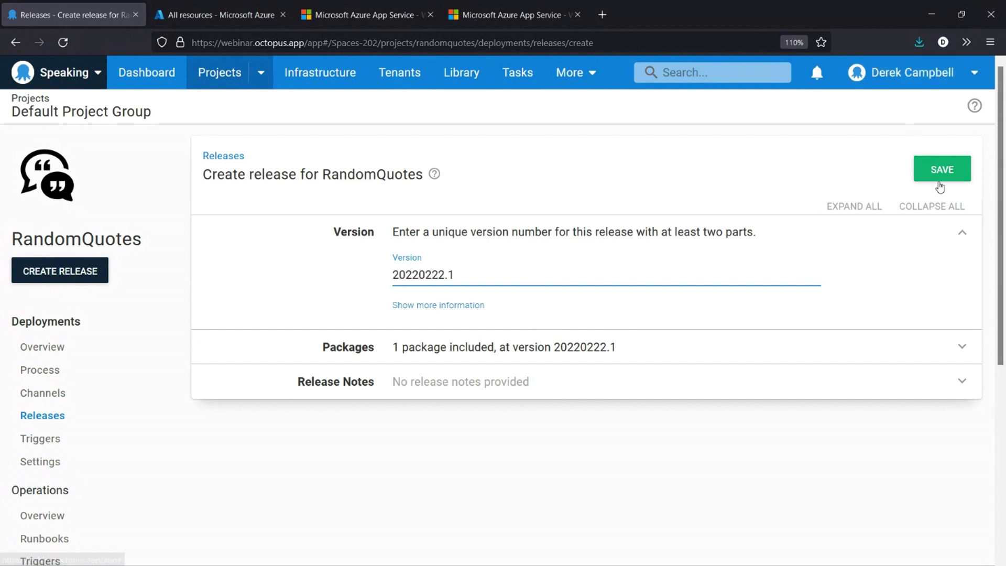
left_click(941, 178)
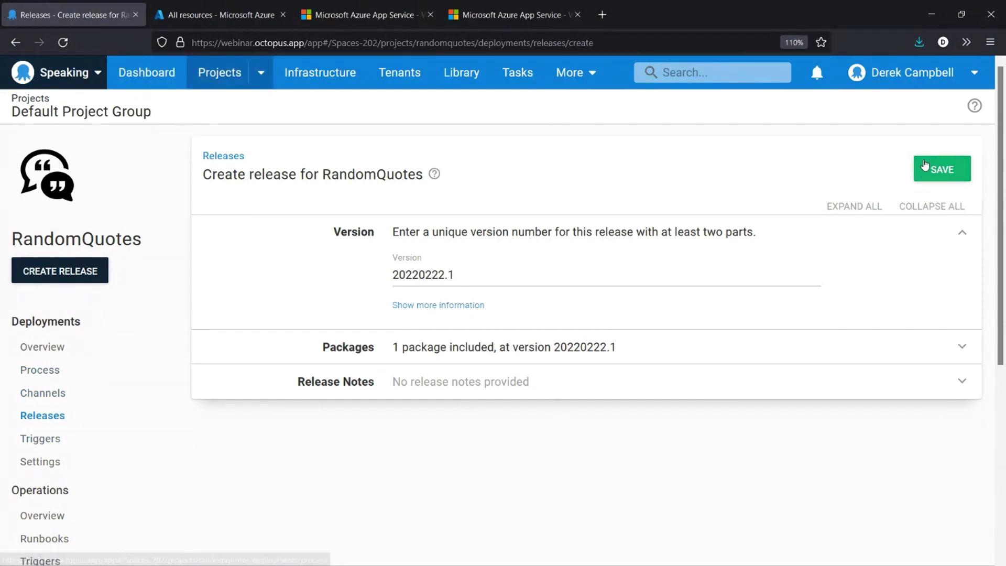
left_click(937, 163)
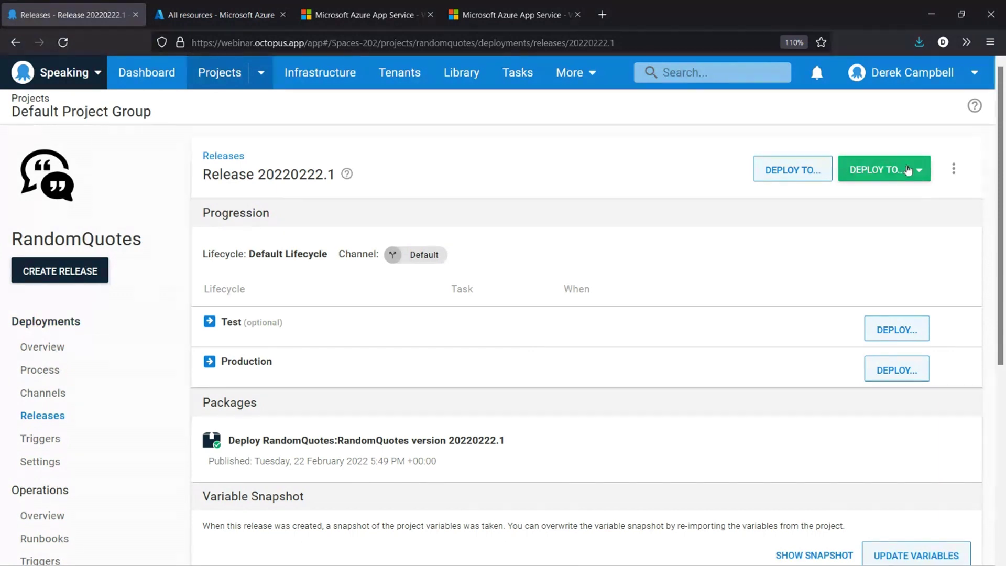
Deploy release 20220222.1 to both Test and Production, then return to the Dashboard
left_click(920, 170)
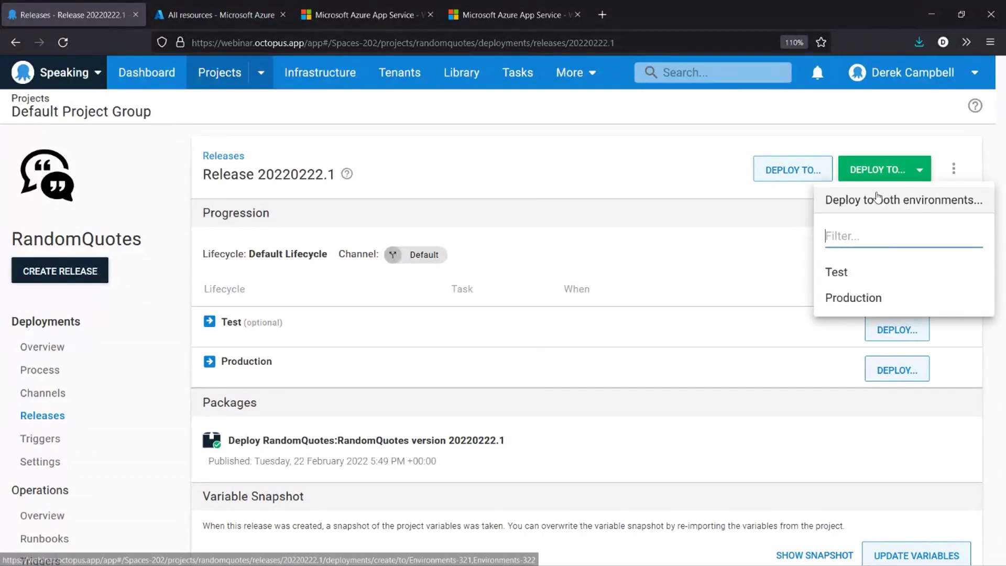
left_click(875, 201)
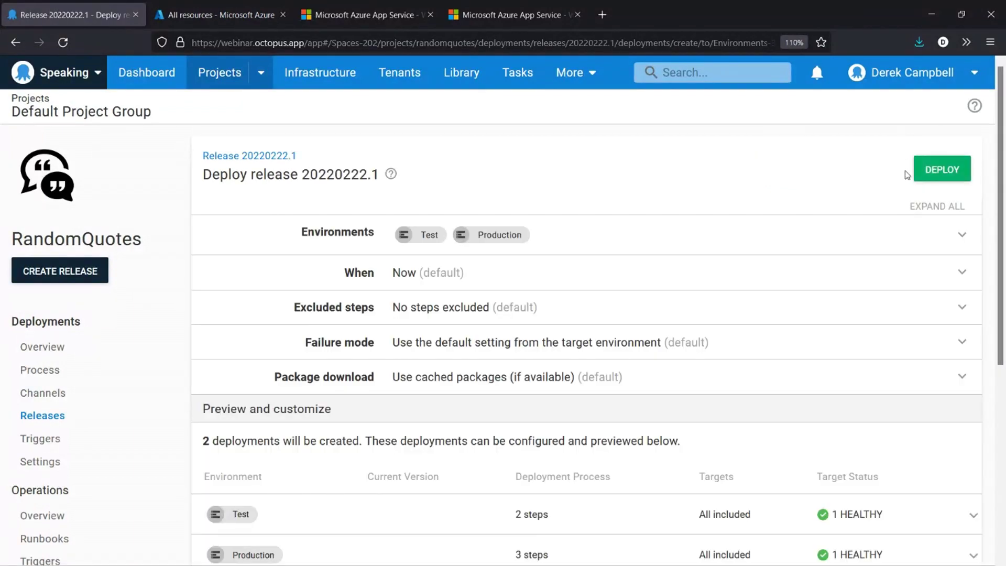
left_click(925, 168)
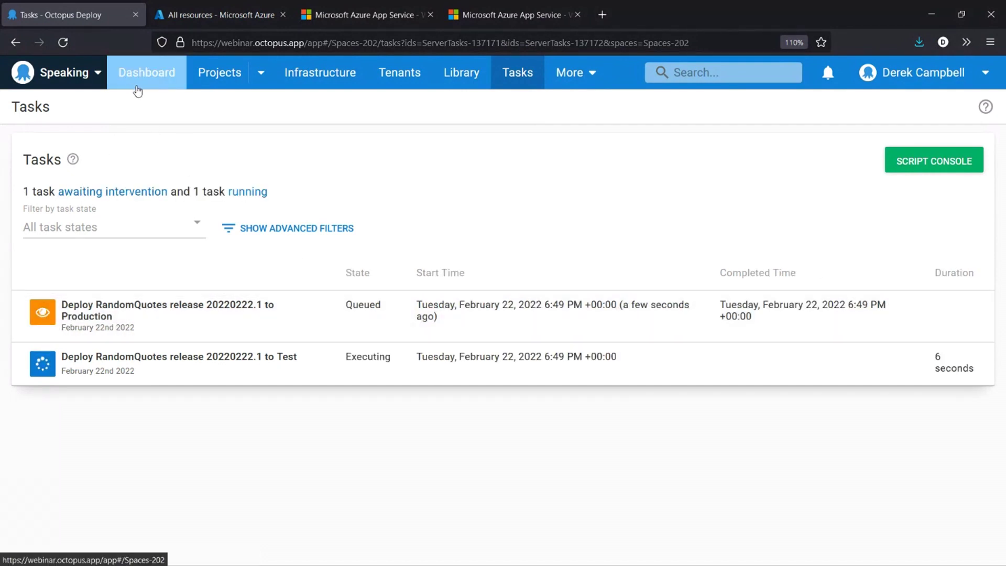
left_click(153, 70)
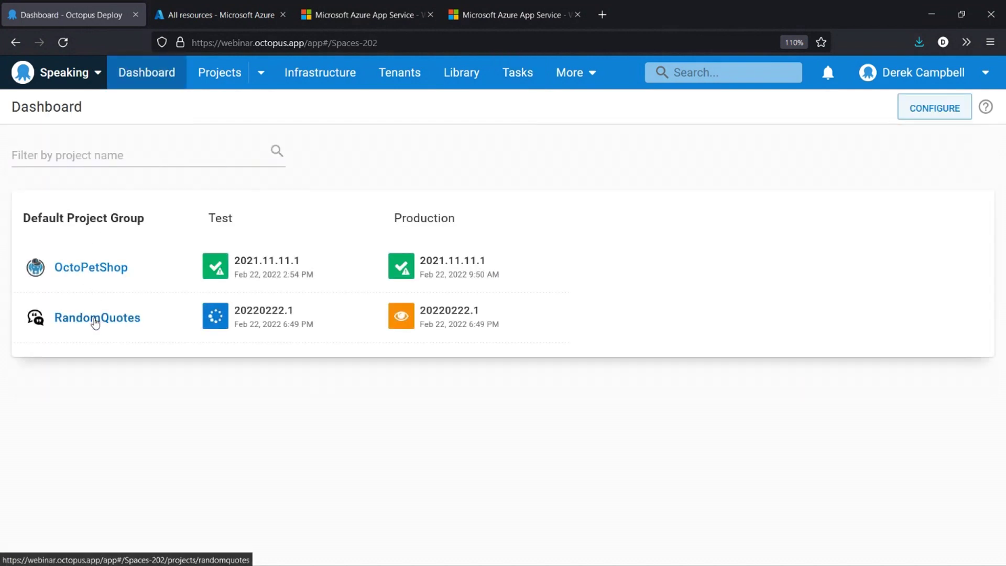
Open the RandomQuotes project's deployment Process page
left_click(95, 320)
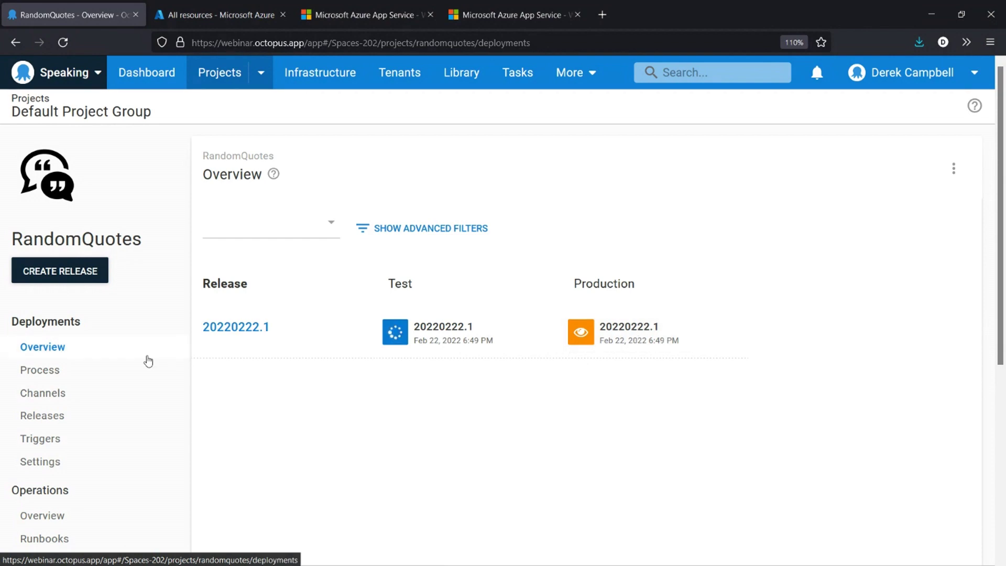
left_click(39, 370)
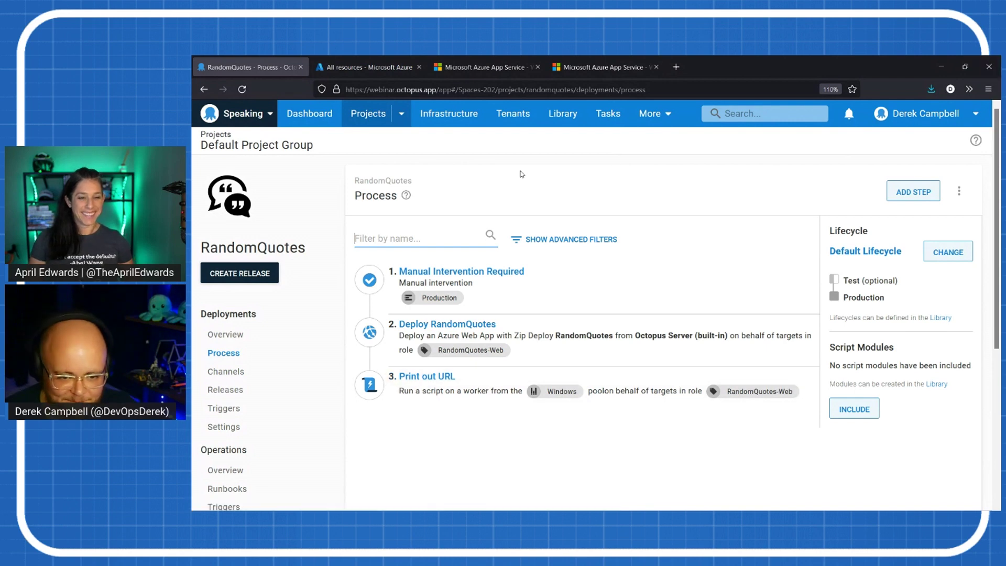
scroll(612, 297, "down", 2)
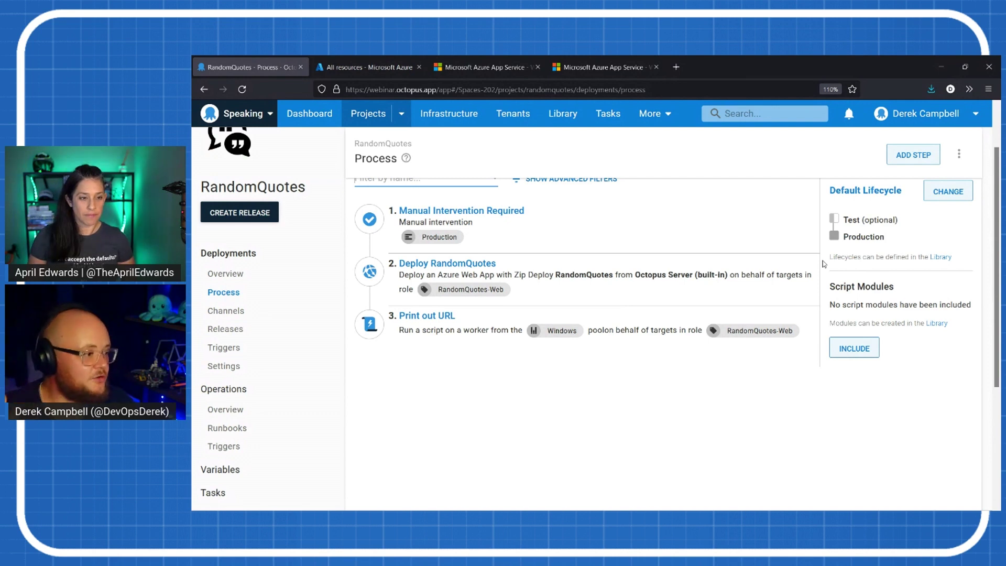
Open the Manual Intervention Required step to review its Production-only settings
left_click(433, 221)
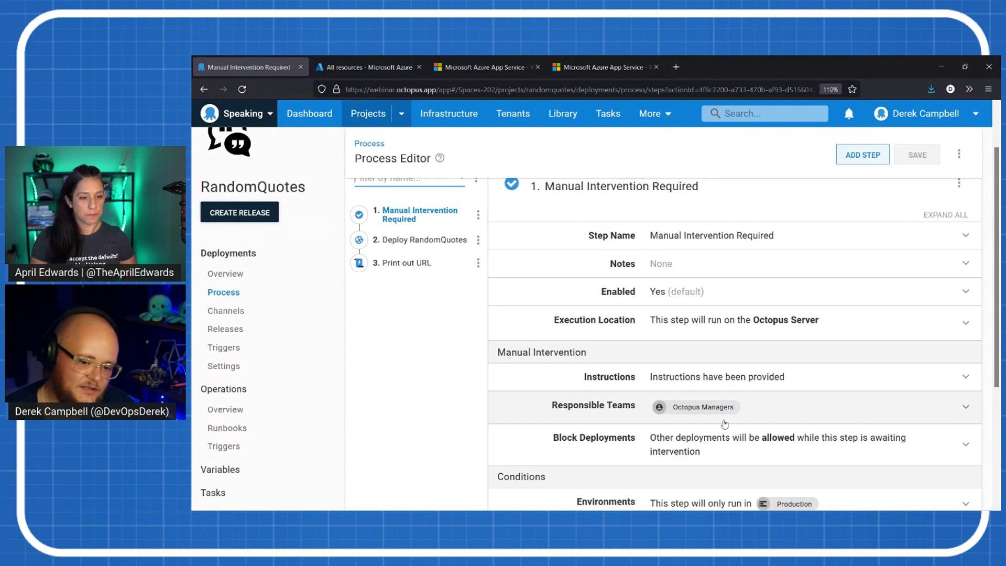
Inspect the Deploy RandomQuotes step's Azure App Service and package settings, then open the Test deployment
left_click(385, 240)
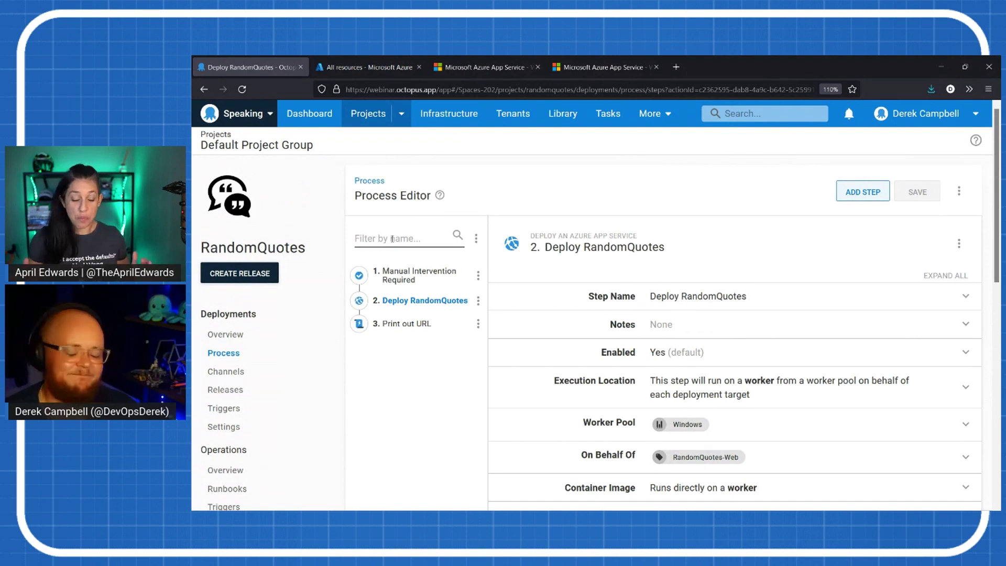
scroll(880, 283, "down", 2)
scroll(828, 316, "down", 2)
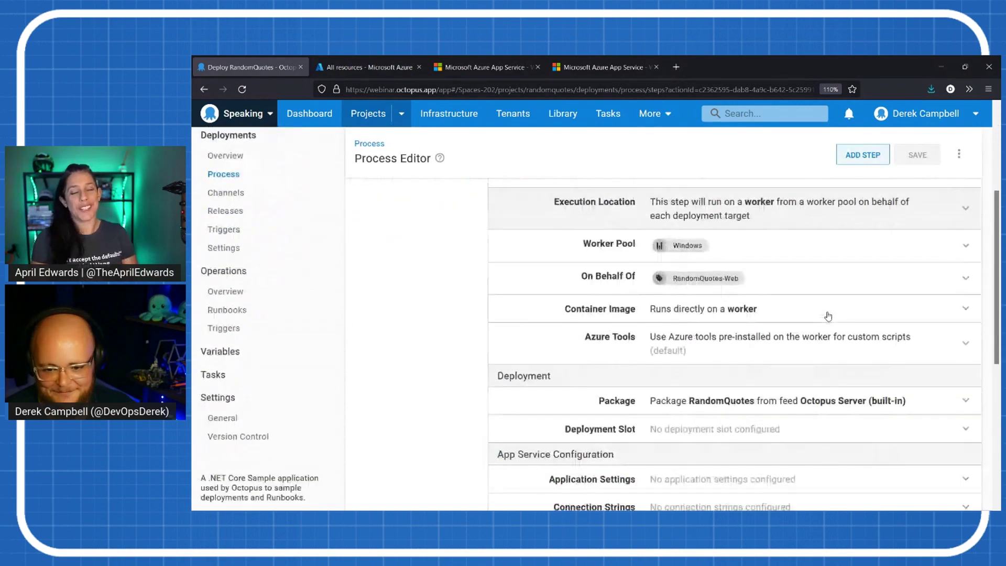
scroll(828, 316, "down", 3)
scroll(829, 317, "up", 5)
scroll(828, 316, "up", 3)
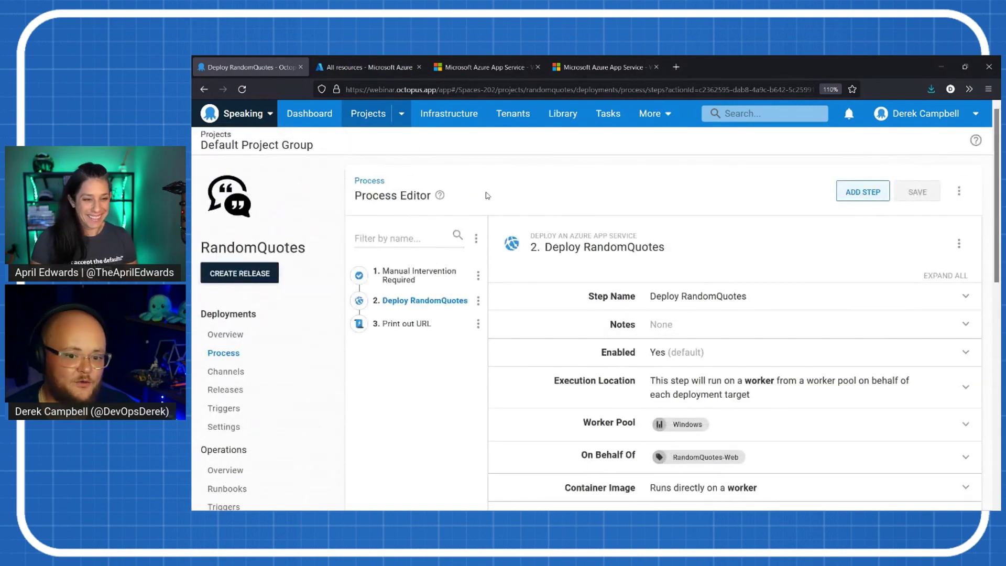
left_click_drag(639, 236, 539, 235)
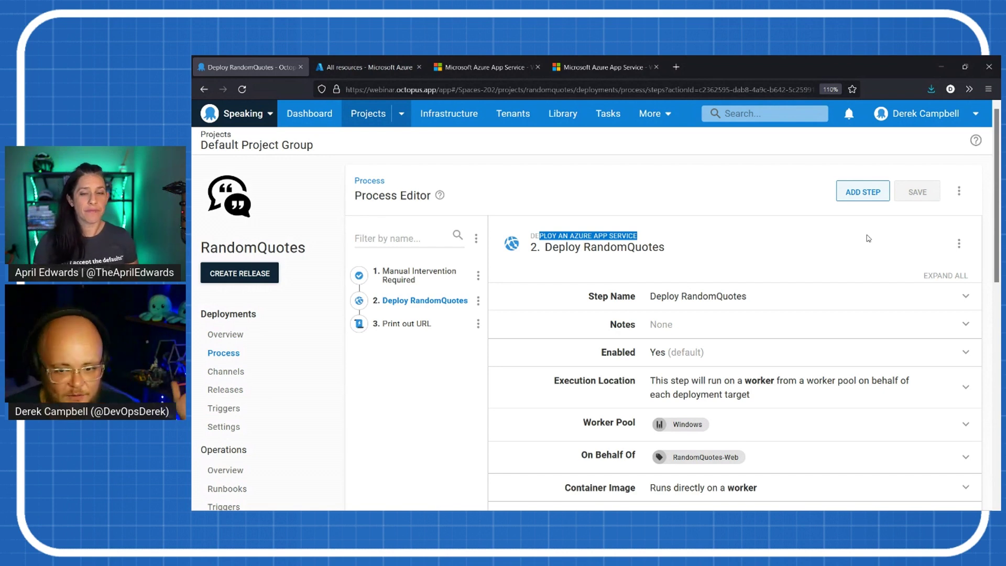
scroll(894, 419, "down", 1)
scroll(894, 418, "down", 1)
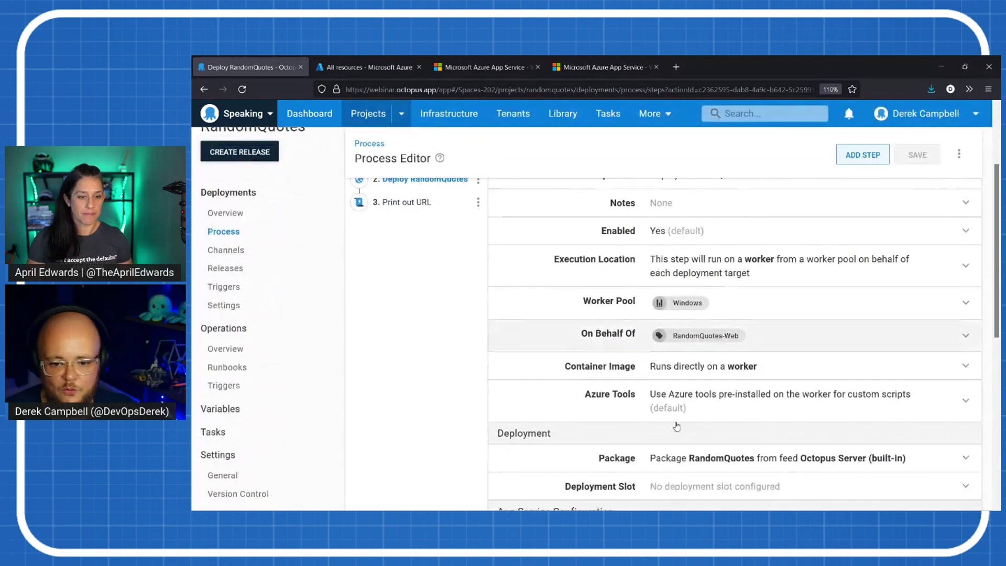
scroll(802, 437, "up", 1)
scroll(802, 437, "down", 2)
scroll(802, 438, "down", 1)
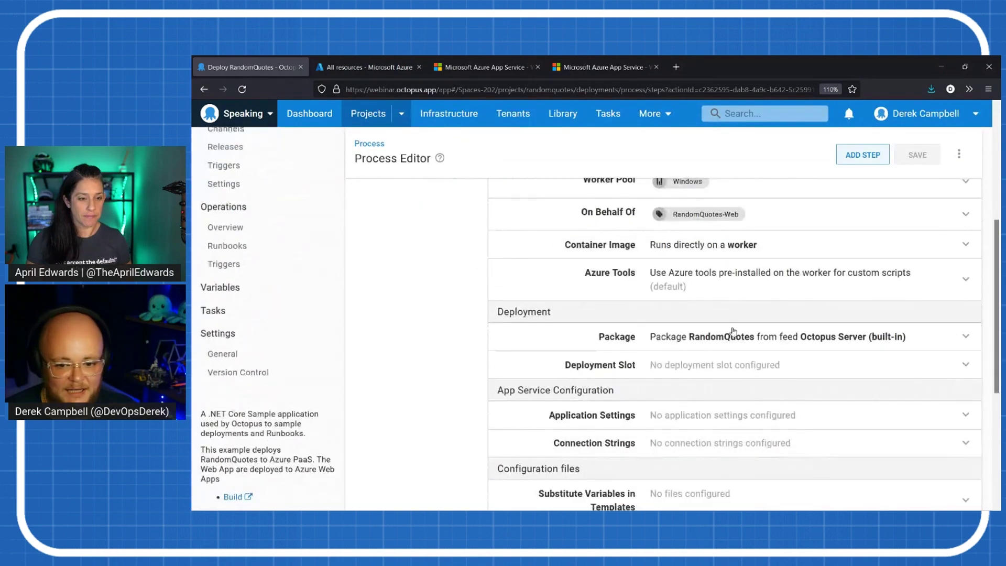
left_click(724, 347)
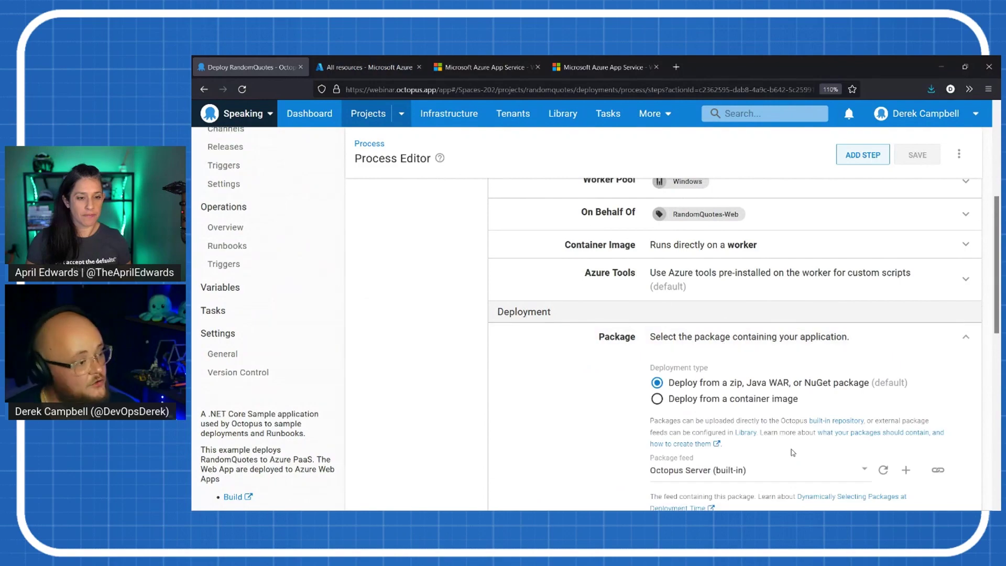
scroll(769, 478, "down", 3)
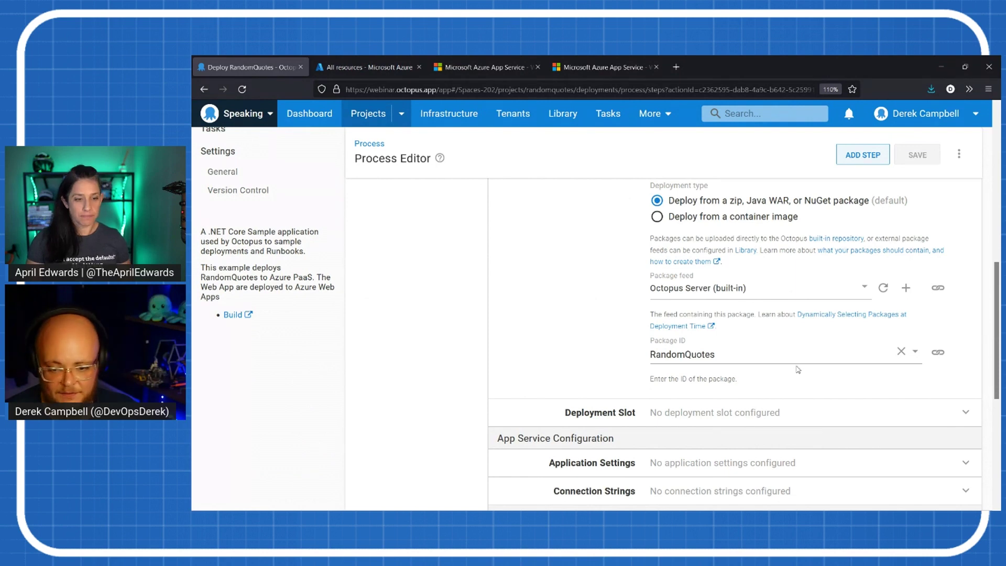
scroll(731, 370, "down", 2)
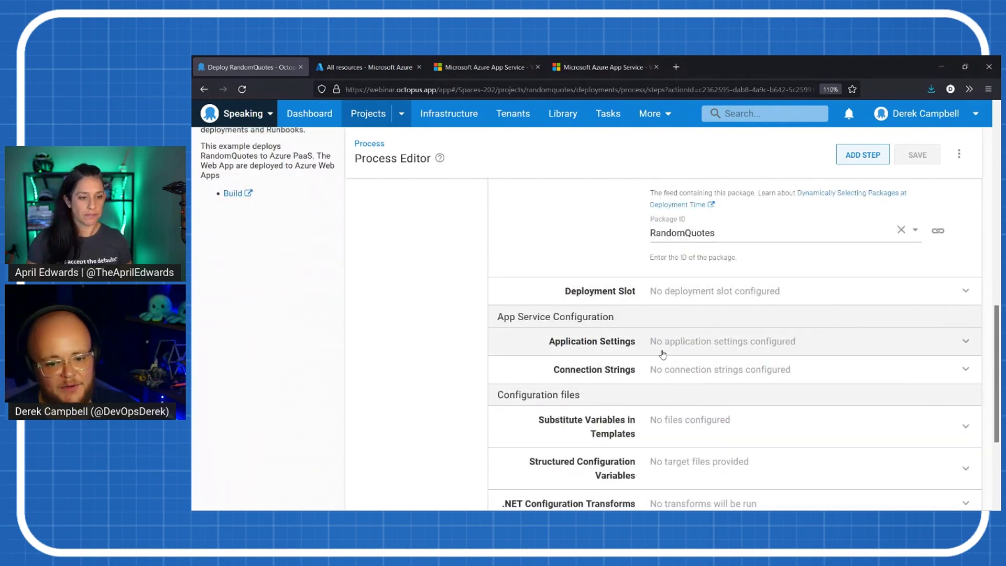
scroll(662, 356, "down", 1)
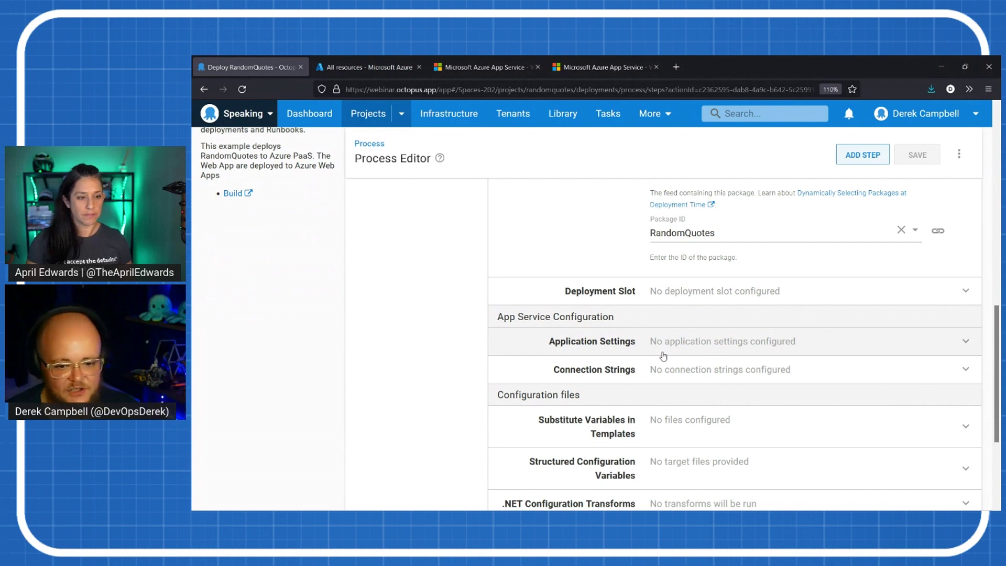
scroll(663, 356, "down", 3)
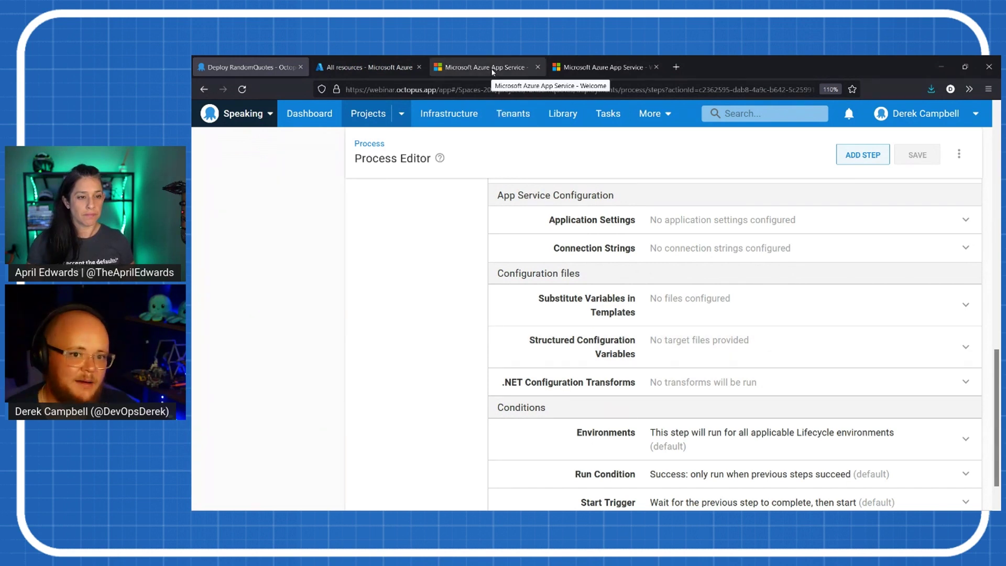
scroll(400, 292, "up", 10)
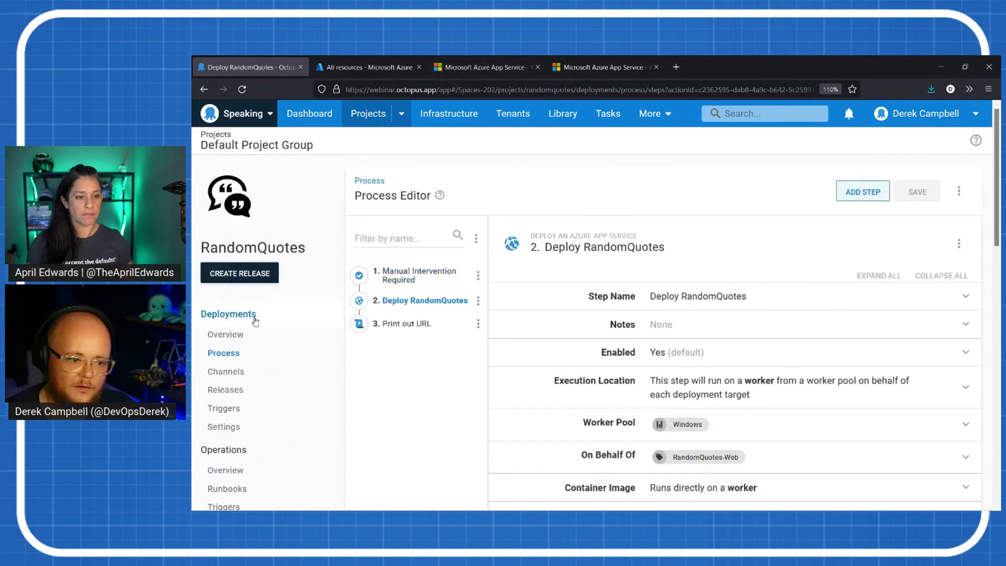
left_click(252, 340)
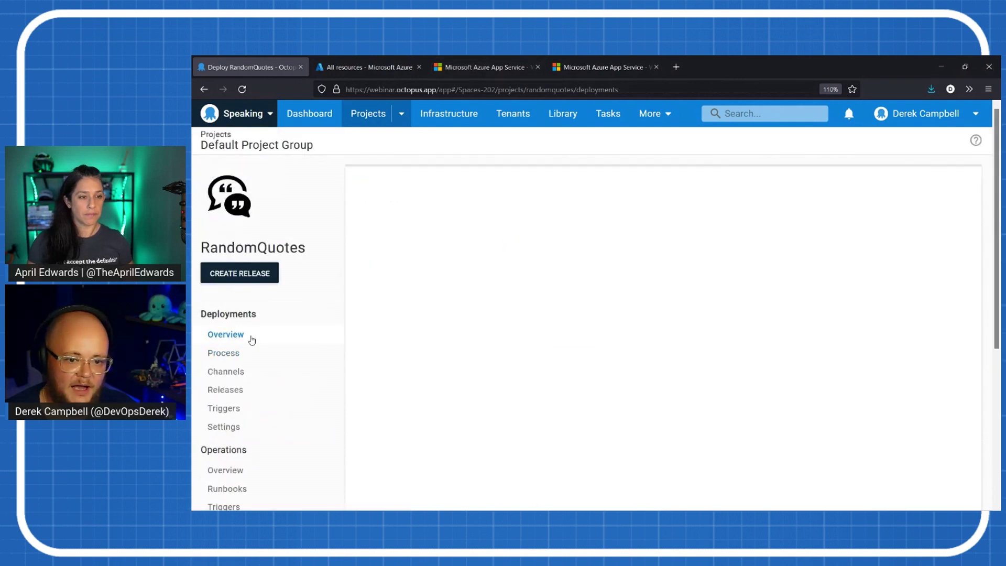
left_click(520, 323)
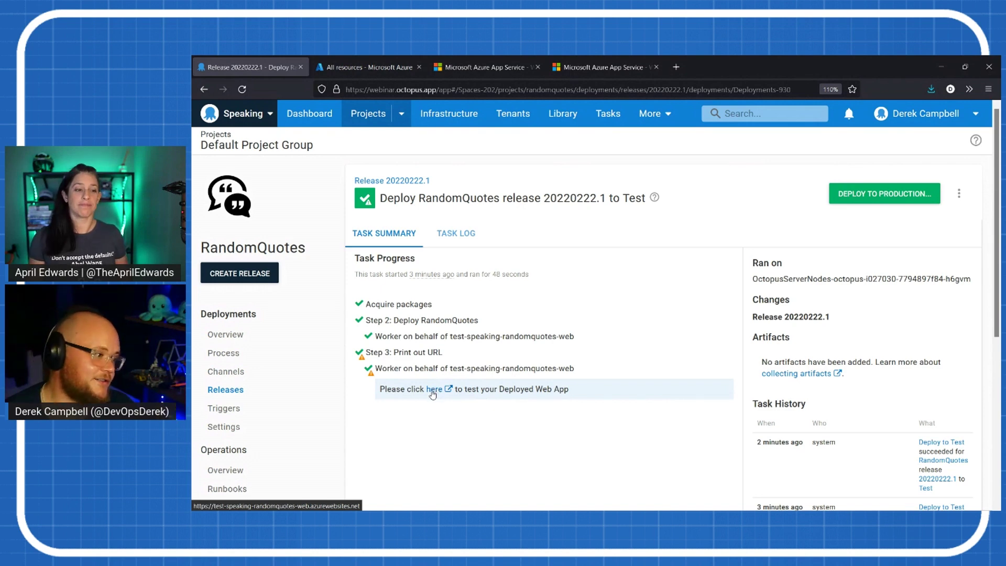
Open the Test deployment's web app link in a new browser tab
right_click(432, 393)
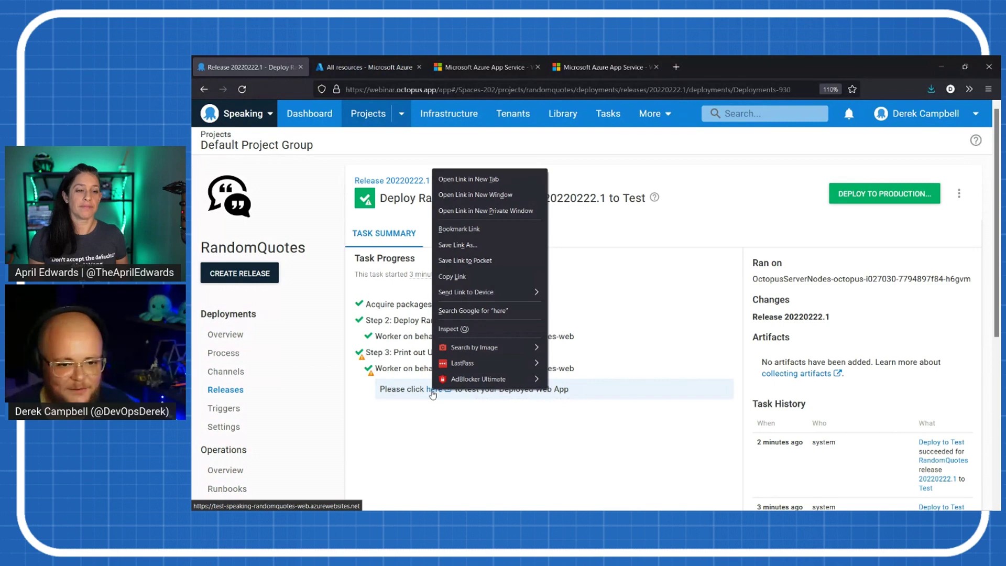
left_click(498, 179)
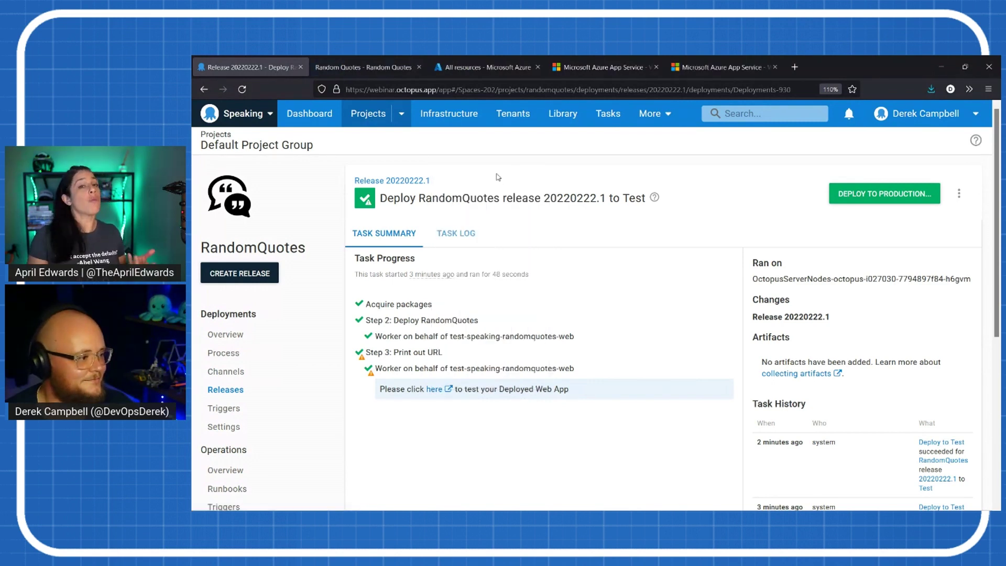
Load a new quote on the test web app, then view the production app page
left_click(339, 68)
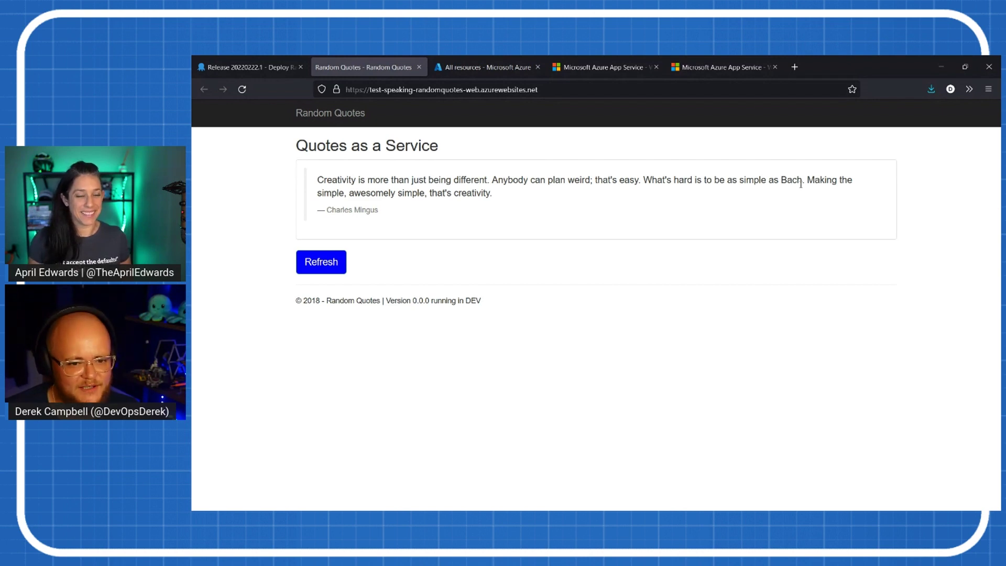
left_click(315, 271)
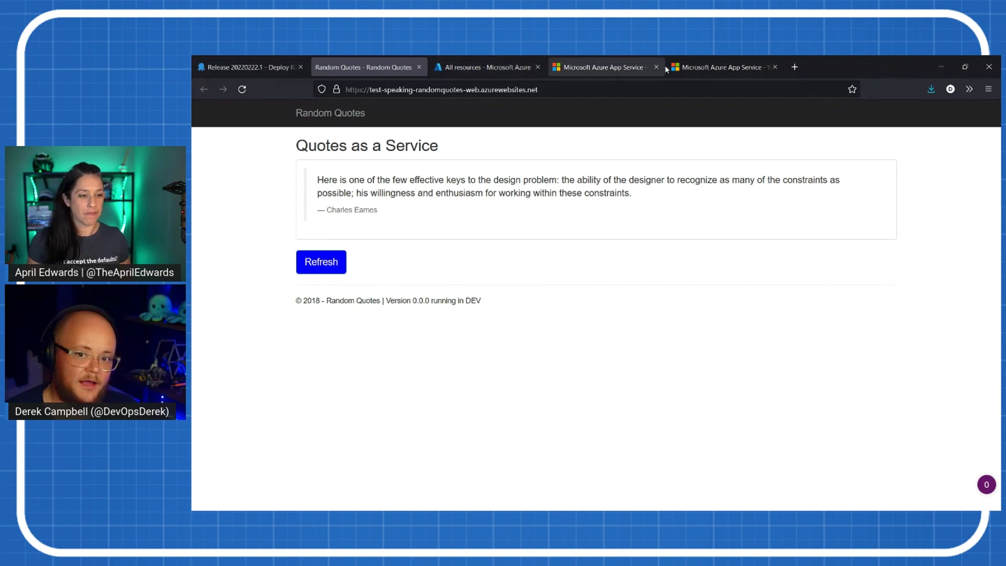
left_click(715, 67)
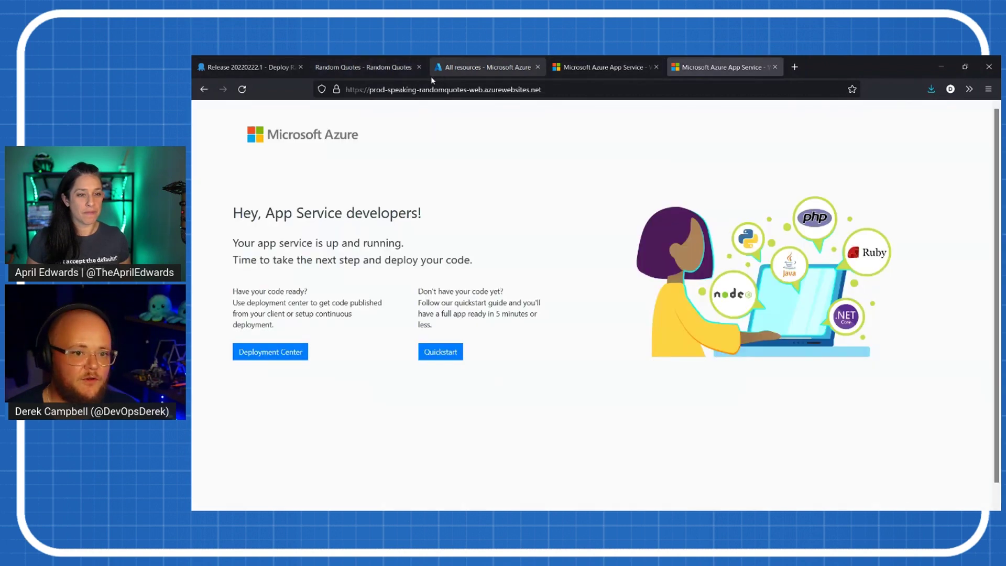
left_click_drag(391, 70, 483, 67)
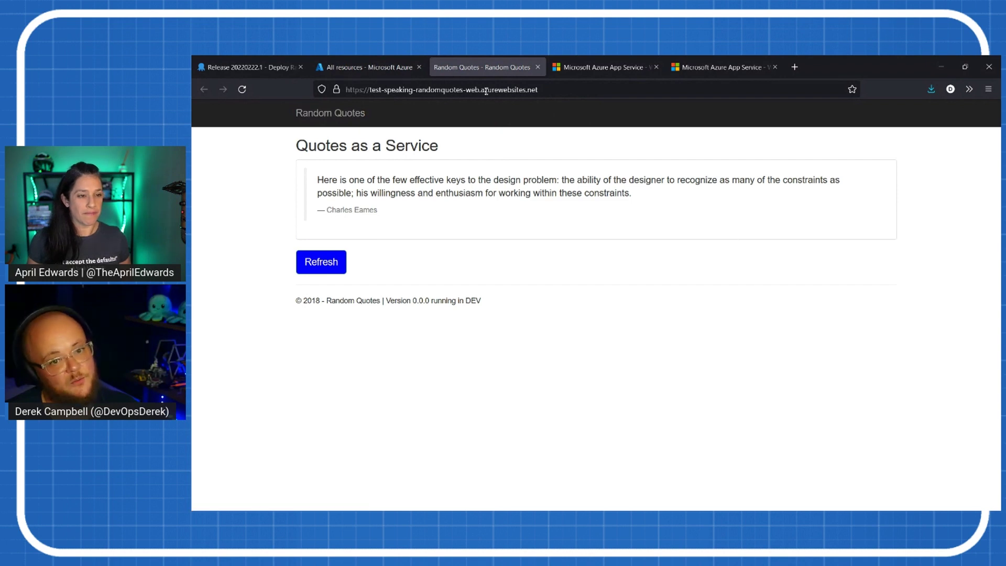
Reload the test and production Azure site addresses
left_click(593, 69)
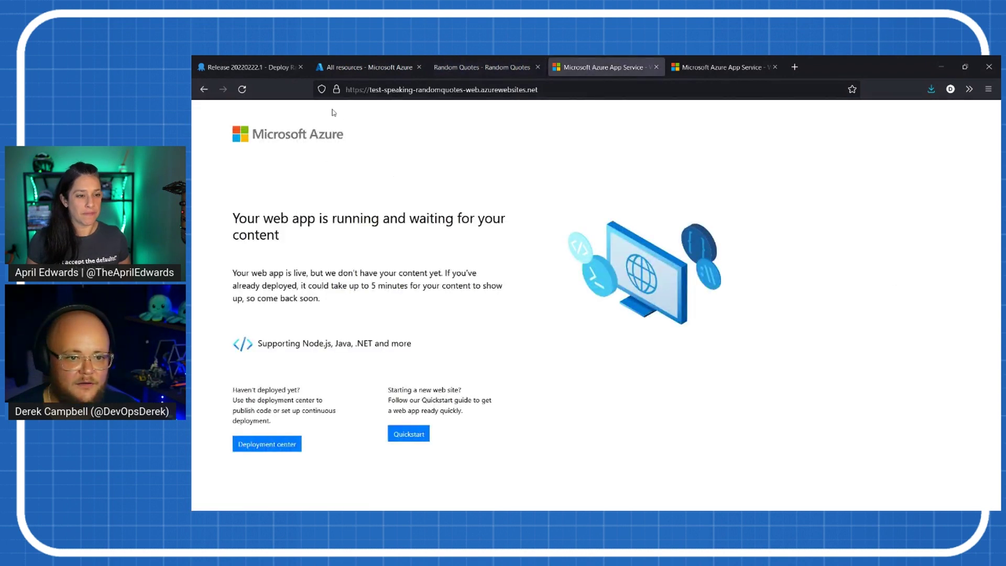
left_click(384, 88)
key("Return")
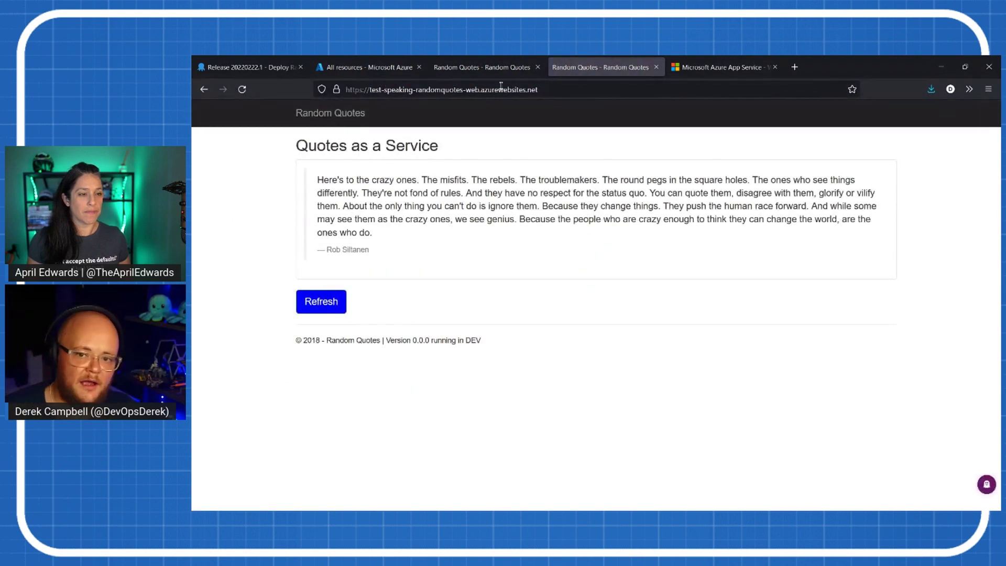
left_click(726, 69)
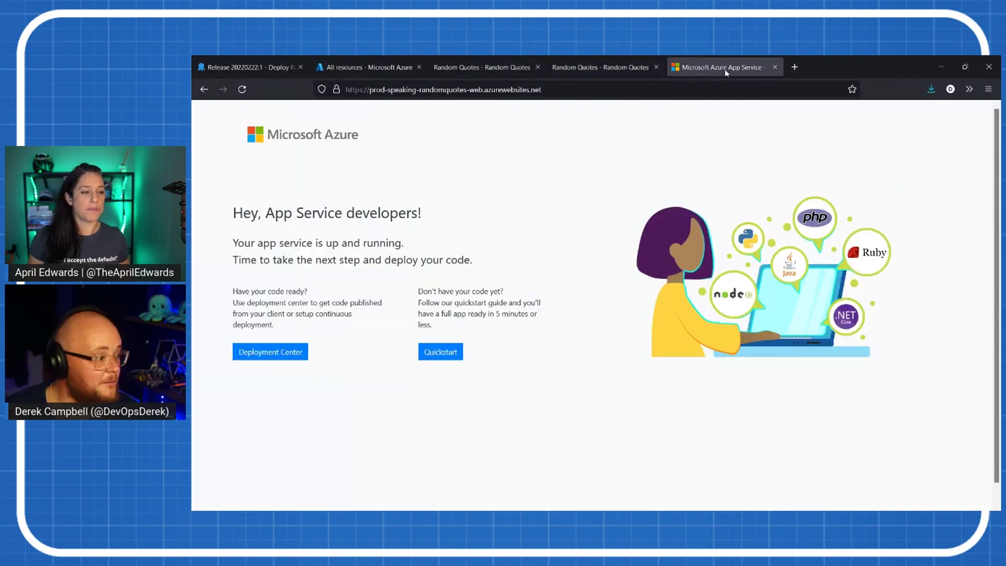
left_click(502, 90)
key("Return")
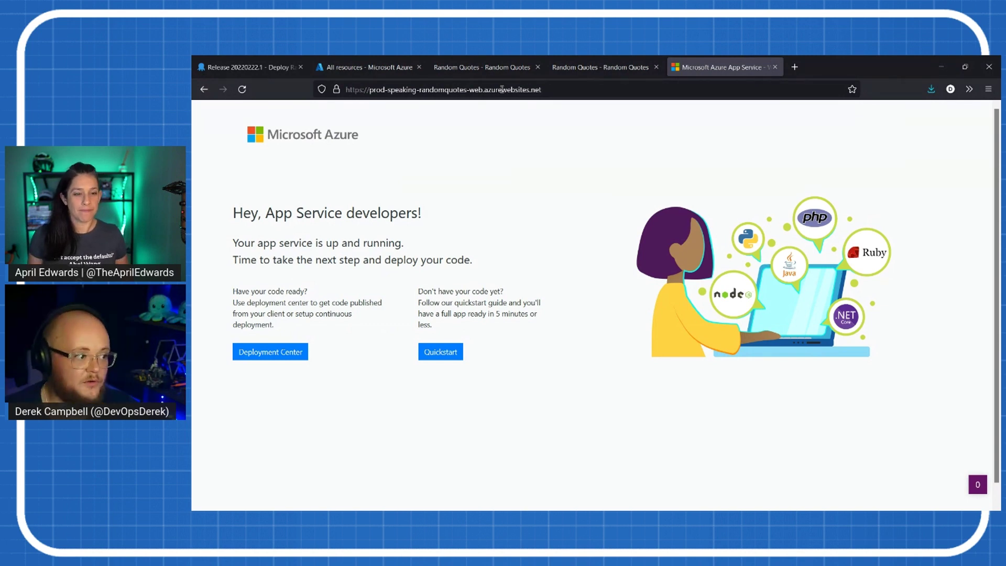
Open the pending Production deployment of 20220222.1 from the RandomQuotes overview
left_click(280, 70)
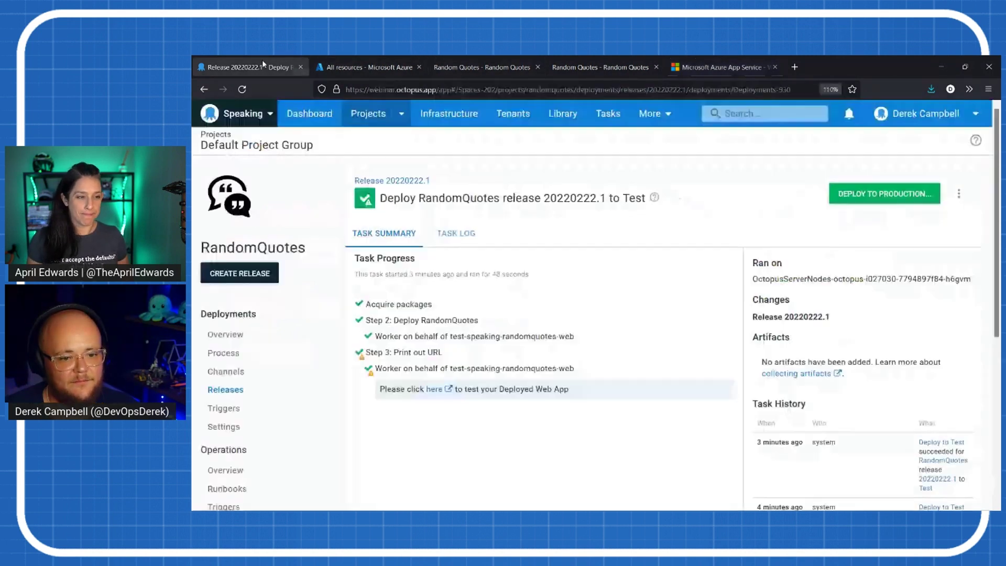
left_click(232, 341)
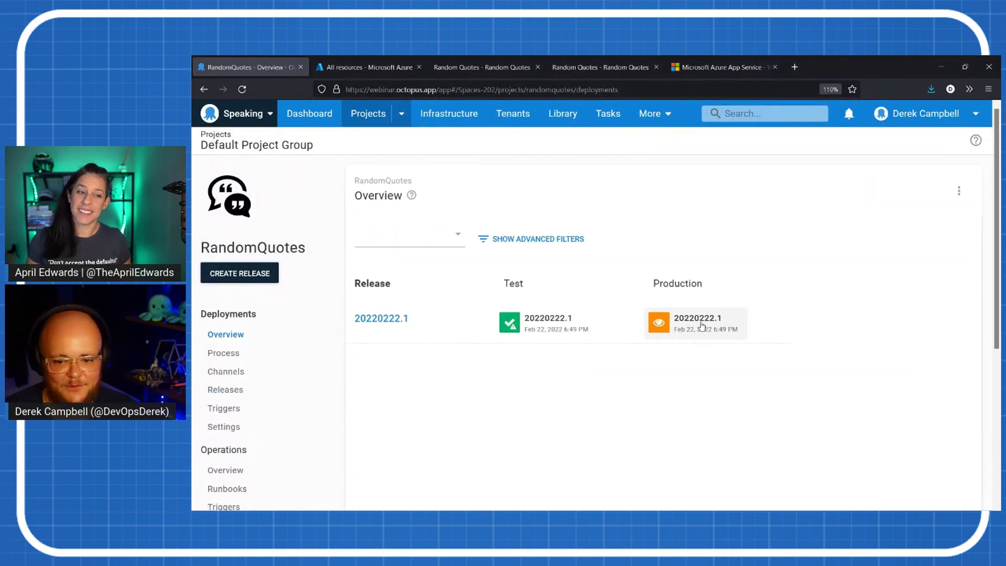
left_click(701, 324)
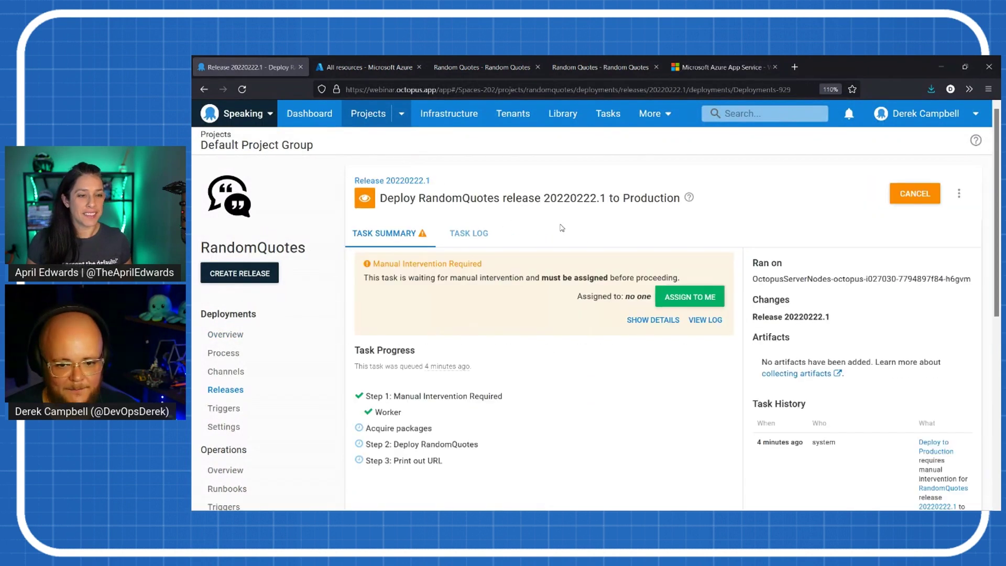
scroll(561, 227, "down", 1)
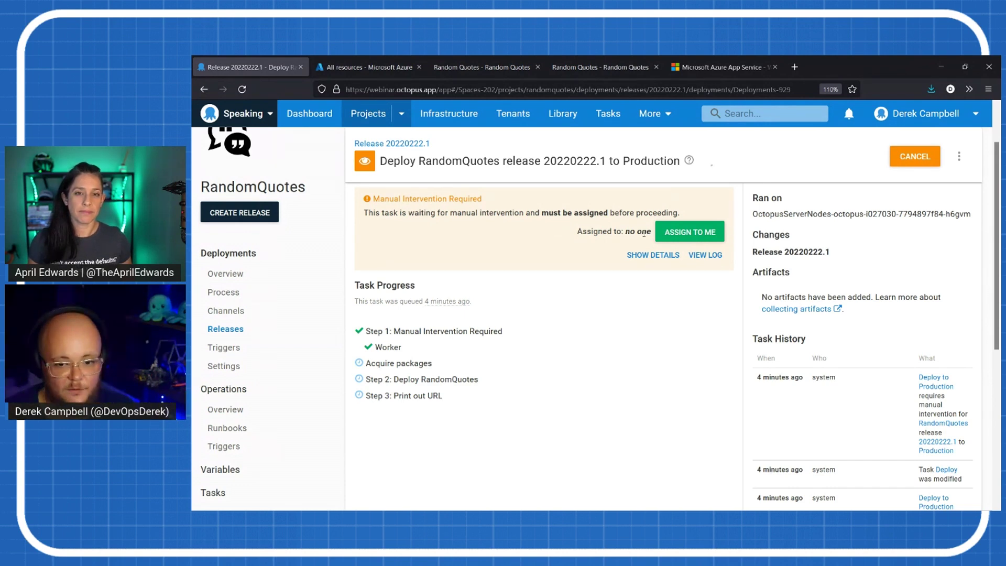
Assign the manual intervention to yourself, approve it, and reload the deployed production site
left_click(673, 229)
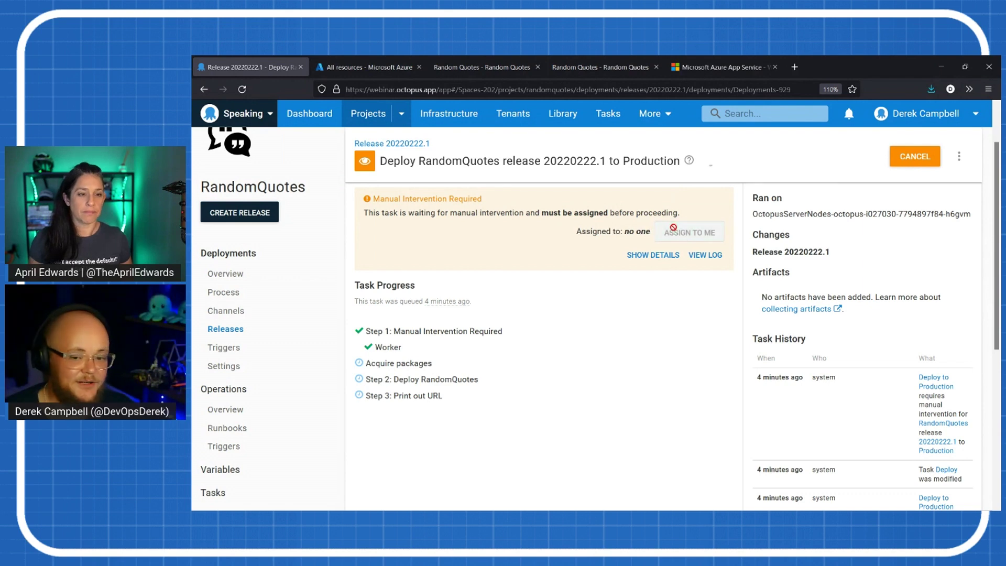
left_click(644, 368)
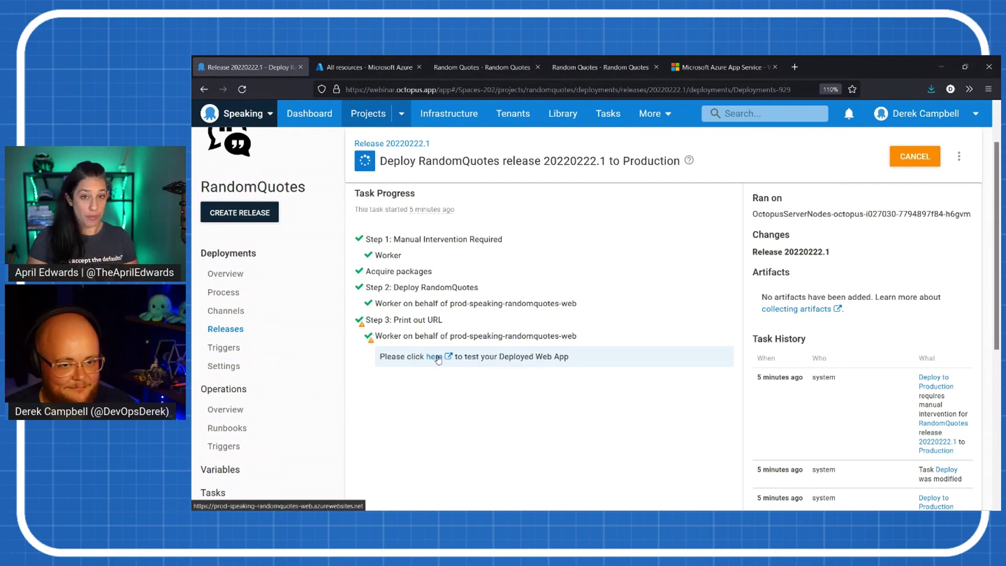
left_click(434, 357)
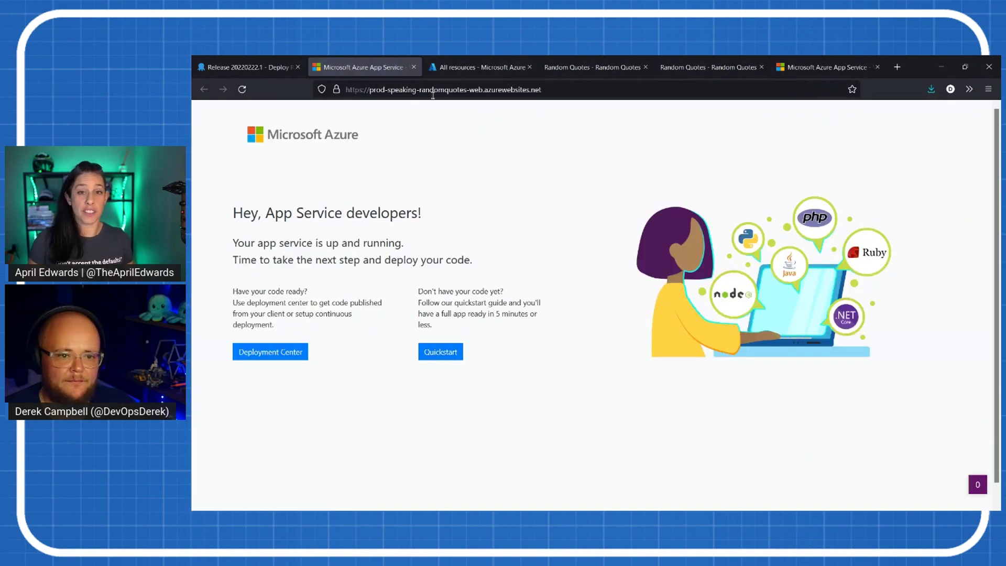
left_click(432, 90)
key("Return")
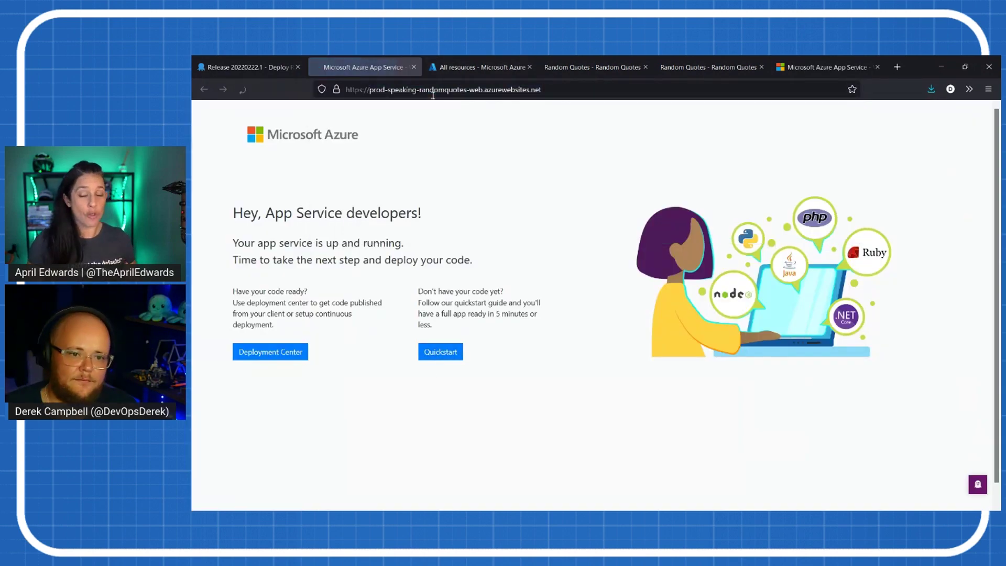
left_click(251, 67)
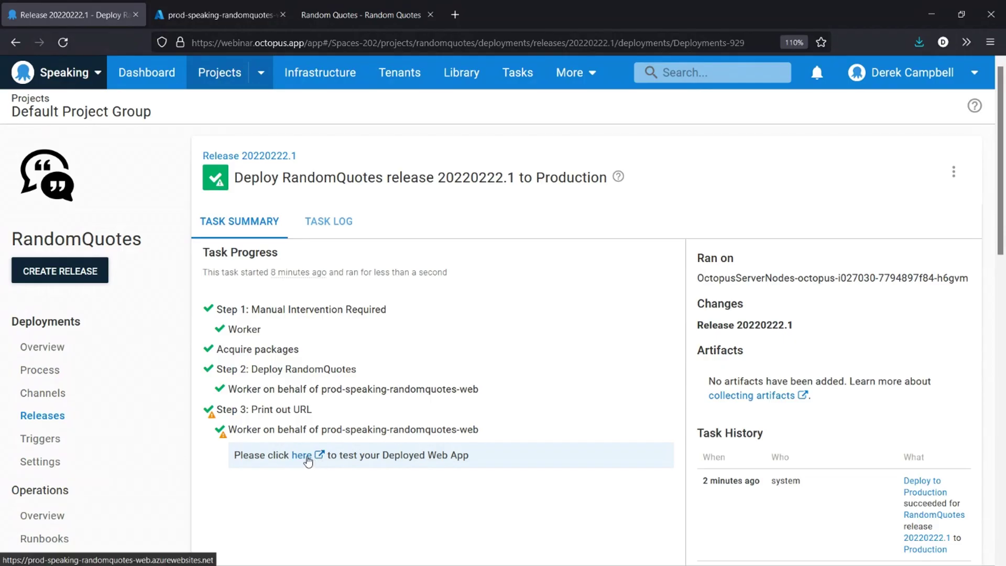
Open the production web app link in a new Random Quotes tab showing a Pablo Picasso quote
right_click(308, 460)
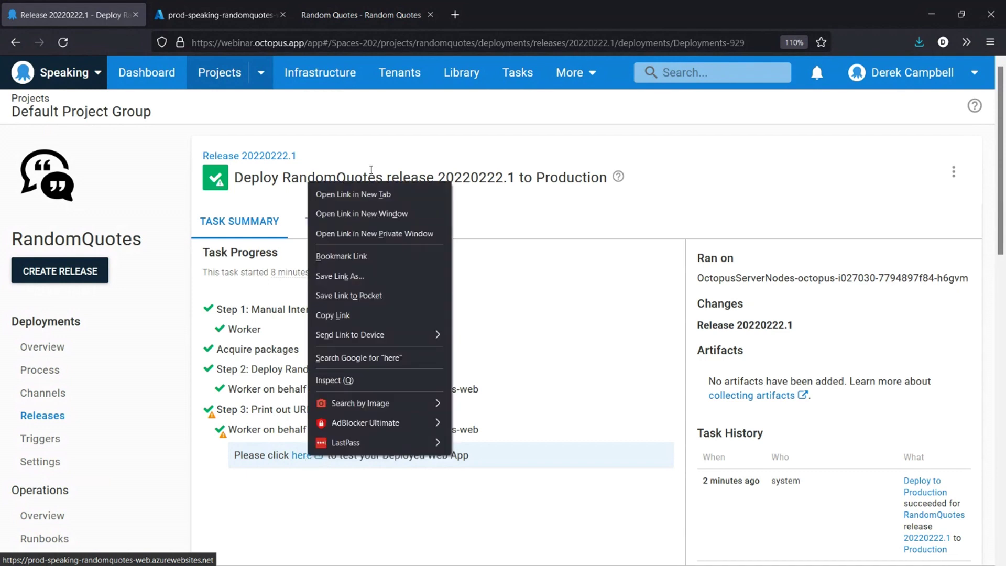
left_click(366, 194)
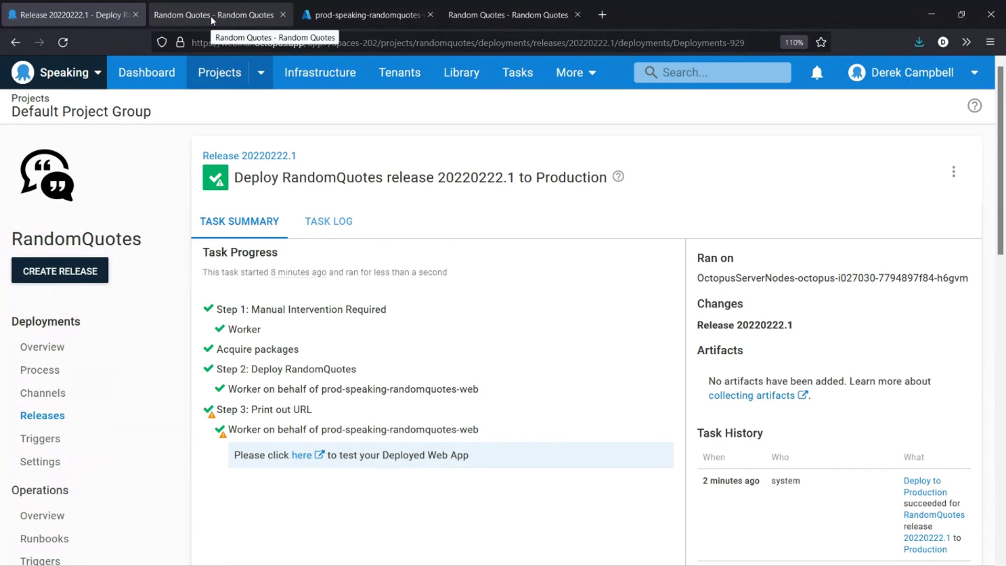
left_click(211, 20)
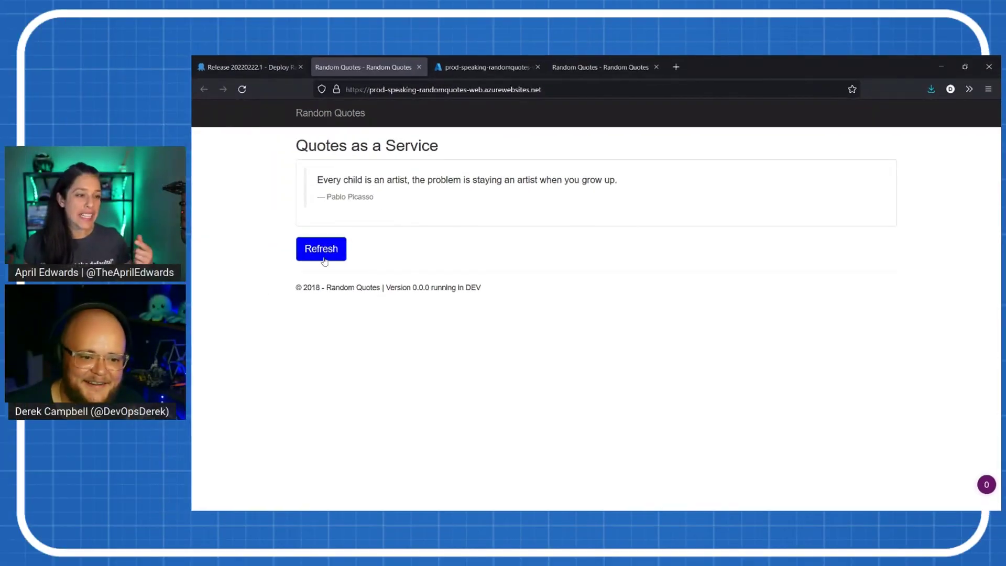
Load a fresh quote on the production site and highlight its Azure address
left_click(322, 259)
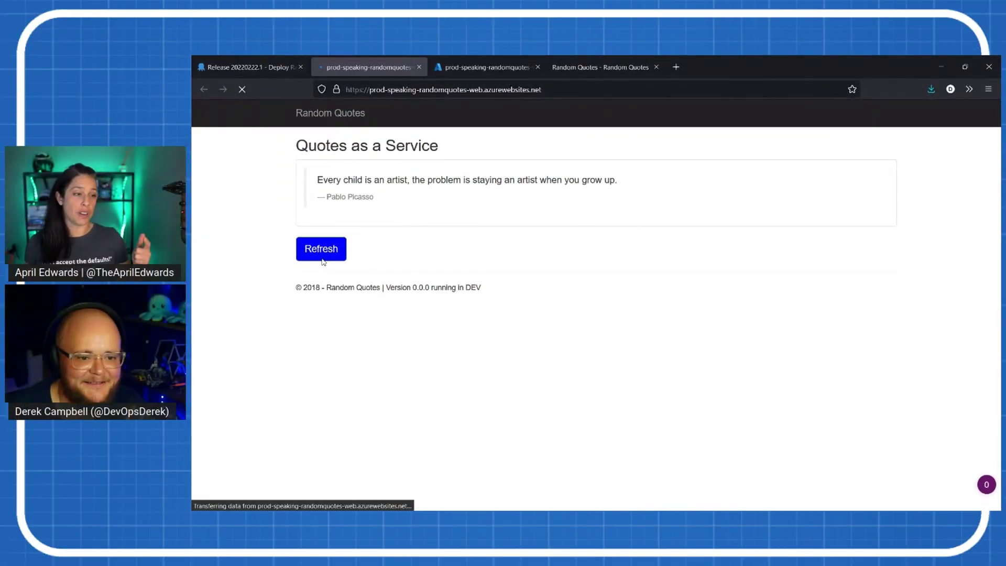
left_click(569, 90)
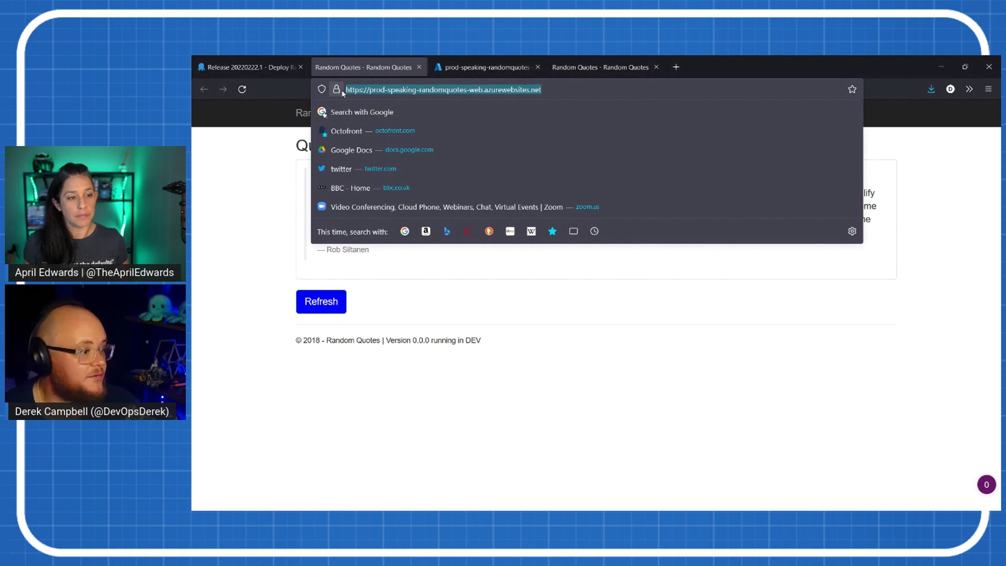
left_click(387, 92)
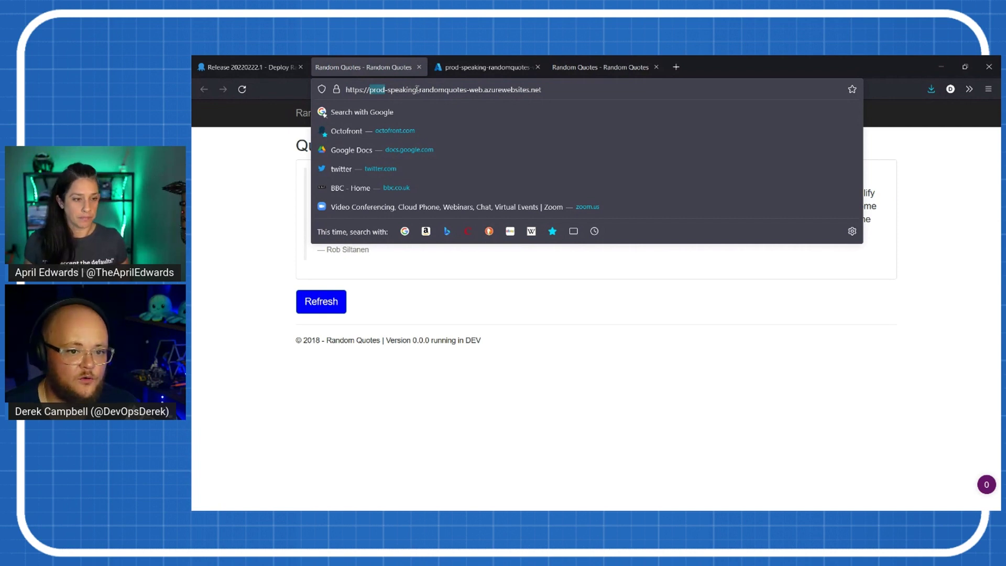
Highlight the speaking, randomquotes and web parts of the production URL, then return to Octopus
left_click_drag(417, 89, 381, 91)
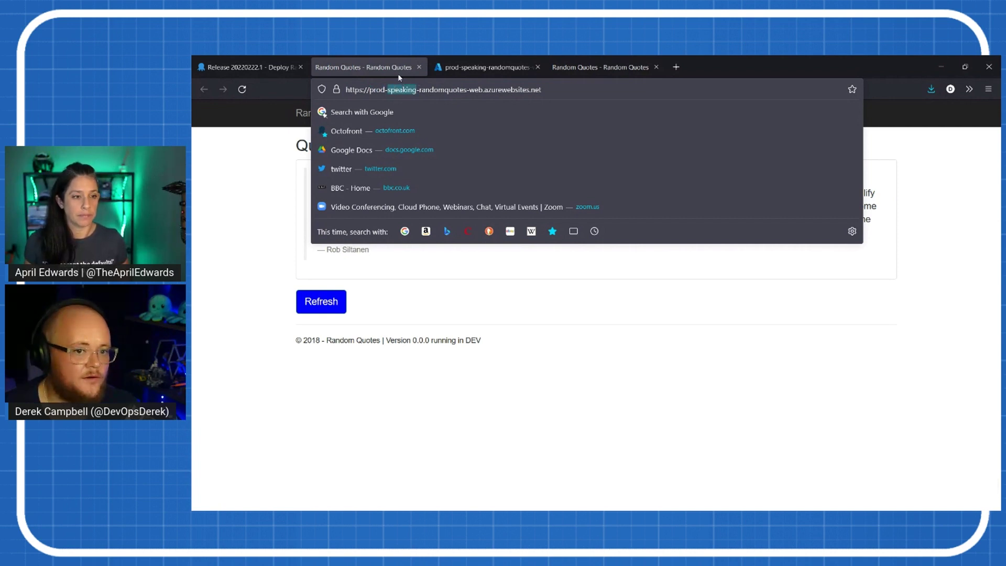
left_click_drag(468, 90, 422, 90)
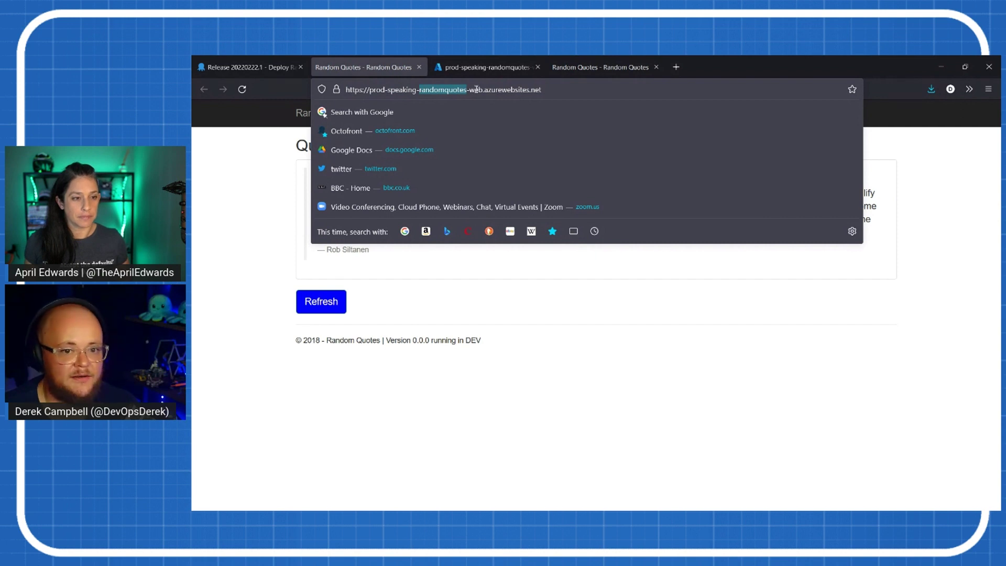
left_click_drag(482, 90, 471, 90)
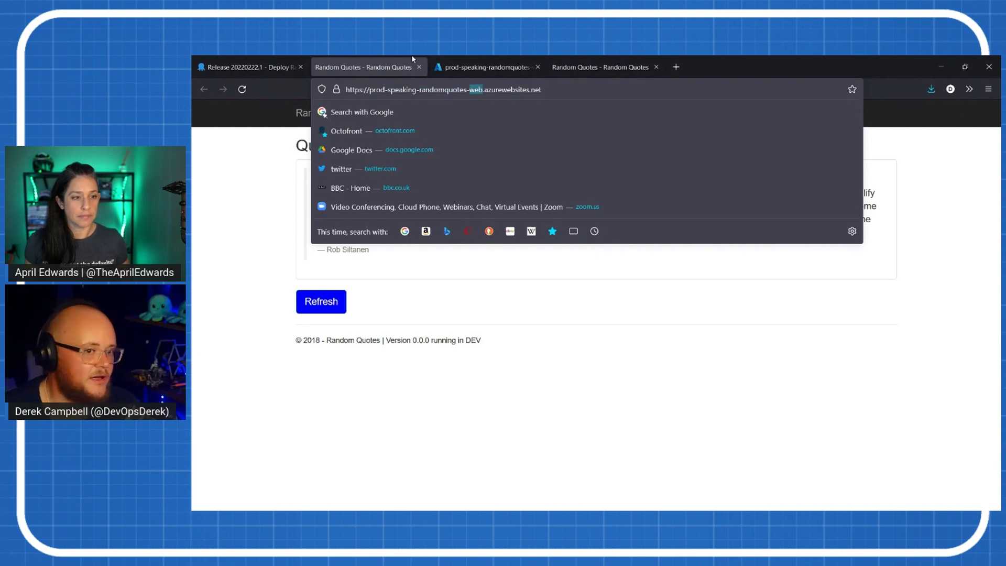
left_click(259, 67)
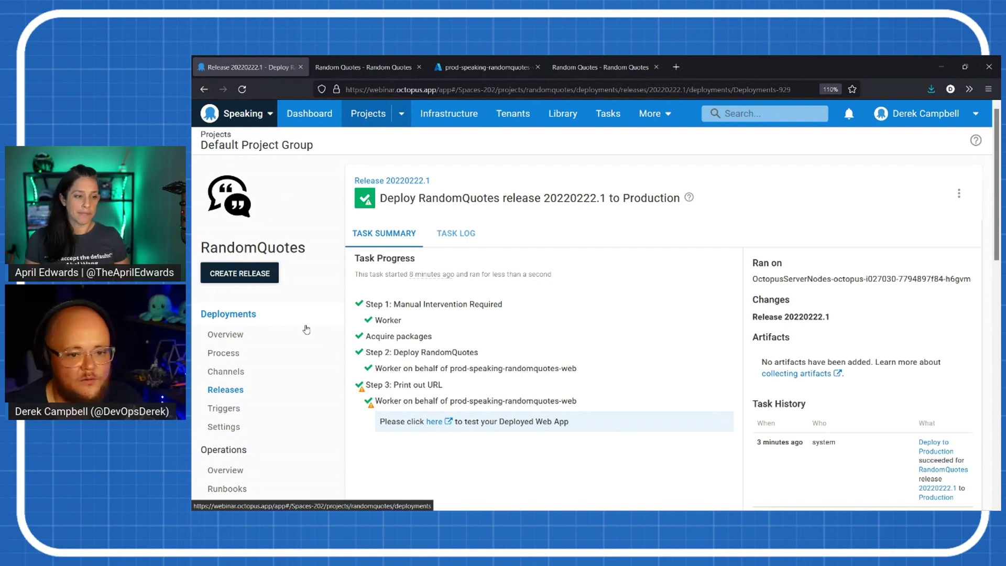
Open the RandomQuotes project overview showing release 20220222.1 in Test and Production
left_click(254, 340)
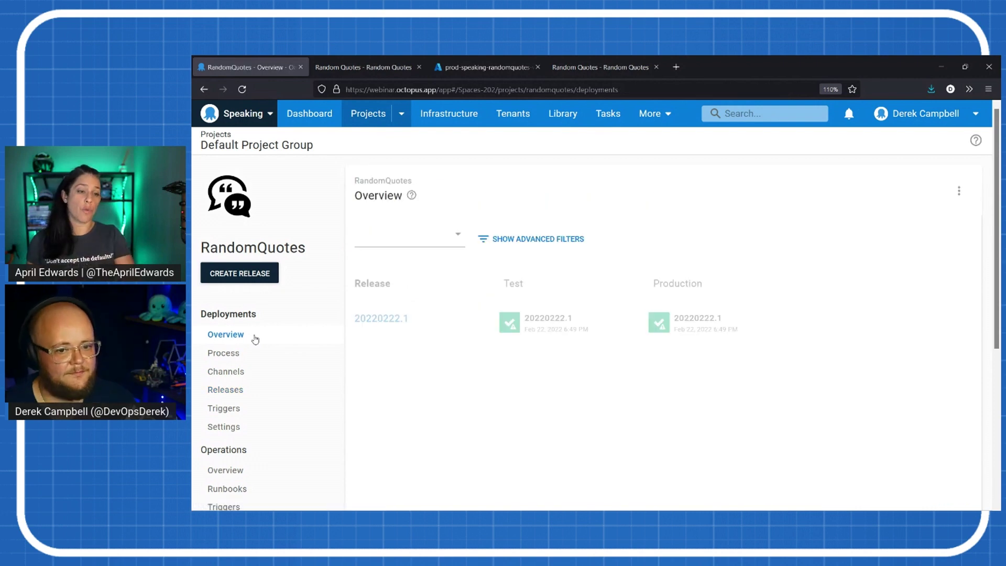